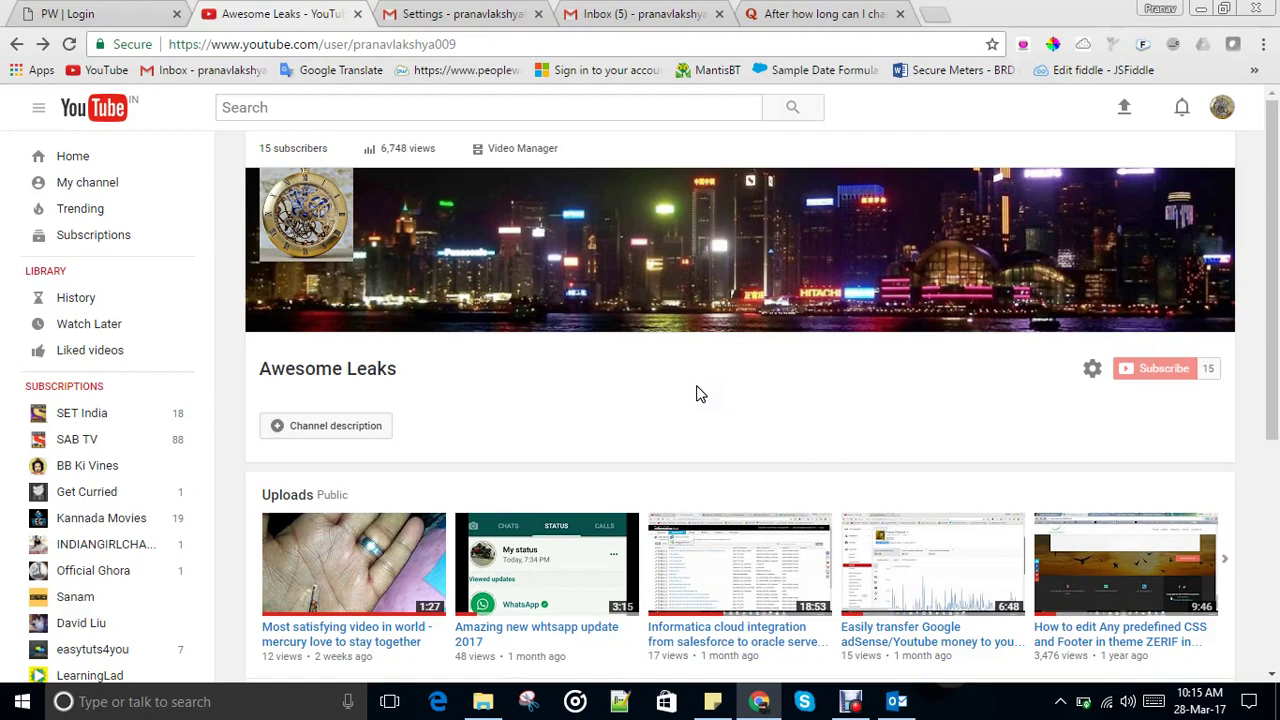
- From YouTube Studio's advanced channel settings, open Google's About me name editor for Awesome Leaks
{"action": "left_click", "coordinate": [738, 376]}
{"action": "left_click", "coordinate": [1090, 370]}
{"action": "left_click", "coordinate": [838, 570]}
{"action": "left_click", "coordinate": [599, 482]}
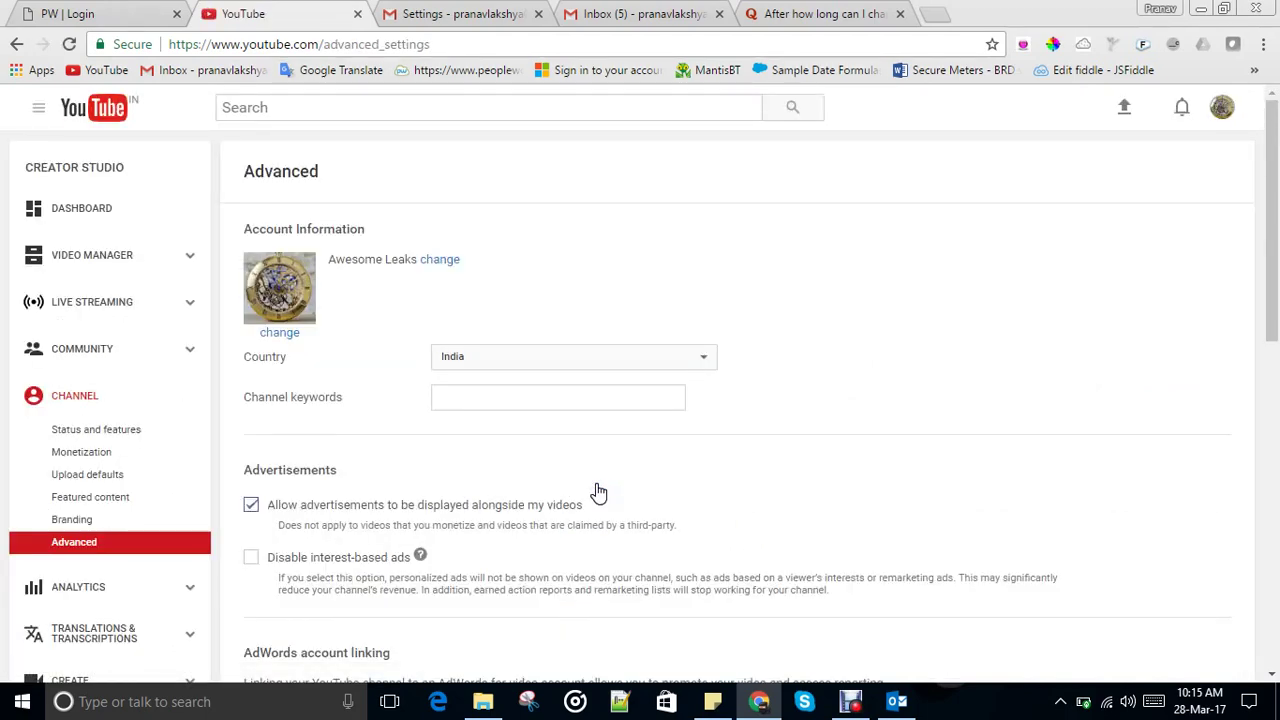
{"action": "left_click", "coordinate": [434, 262]}
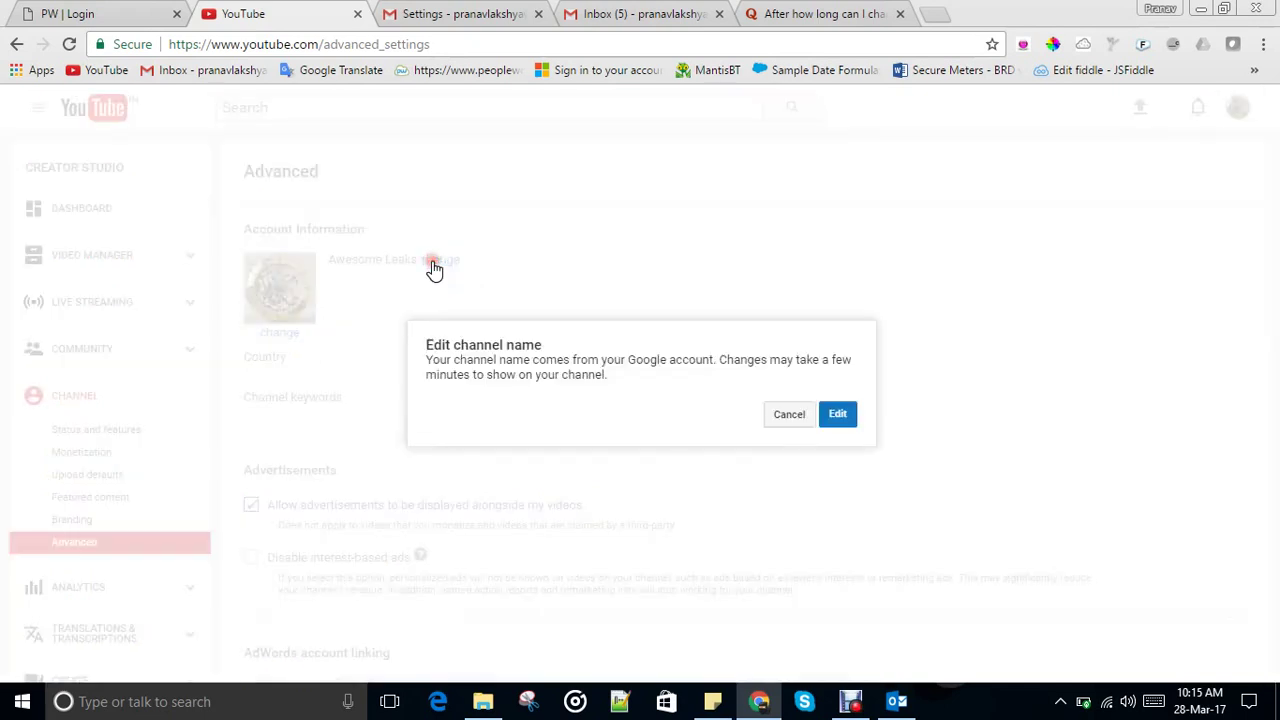
{"action": "left_click", "coordinate": [838, 414]}
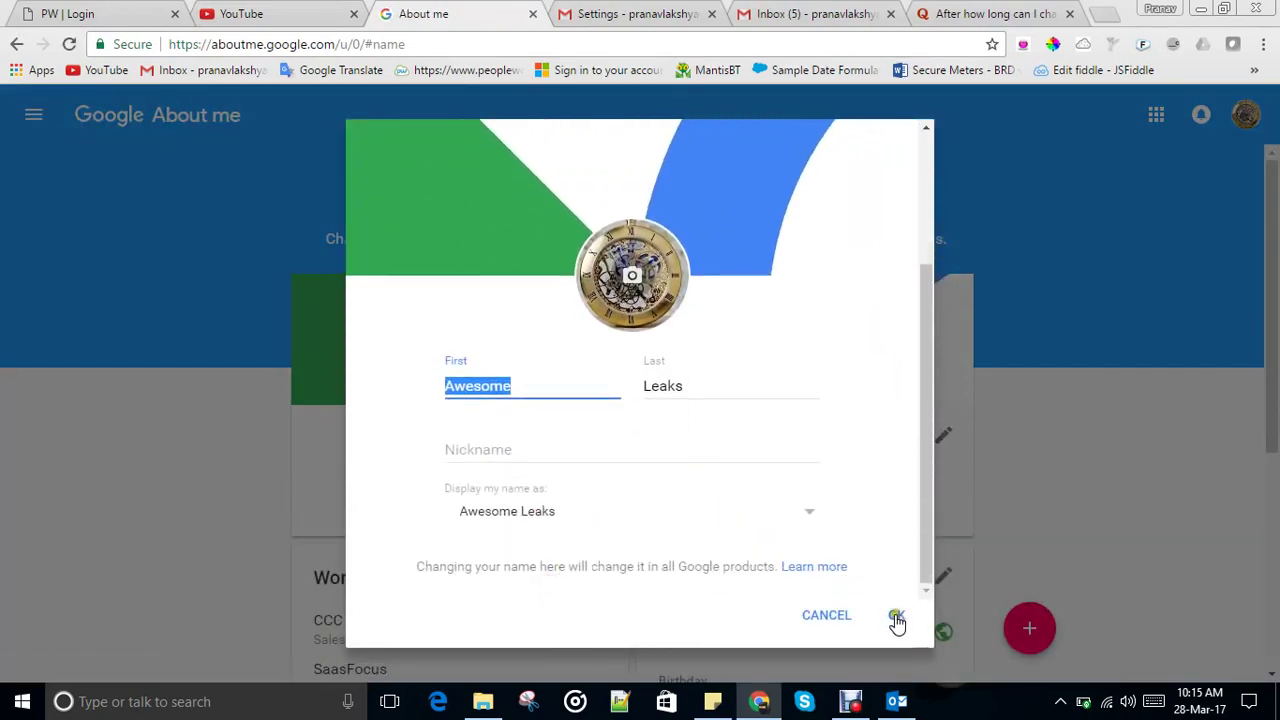
- Close the name editor without changes, keeping Awesome Leaks, and scroll through the About me page
{"action": "left_click", "coordinate": [893, 616]}
{"action": "scroll", "coordinate": [445, 396], "scroll_direction": "down", "scroll_amount": 4}
{"action": "scroll", "coordinate": [445, 396], "scroll_direction": "up", "scroll_amount": 4}
{"action": "scroll", "coordinate": [603, 497], "scroll_direction": "down", "scroll_amount": 3}
{"action": "scroll", "coordinate": [600, 497], "scroll_direction": "up", "scroll_amount": 4}
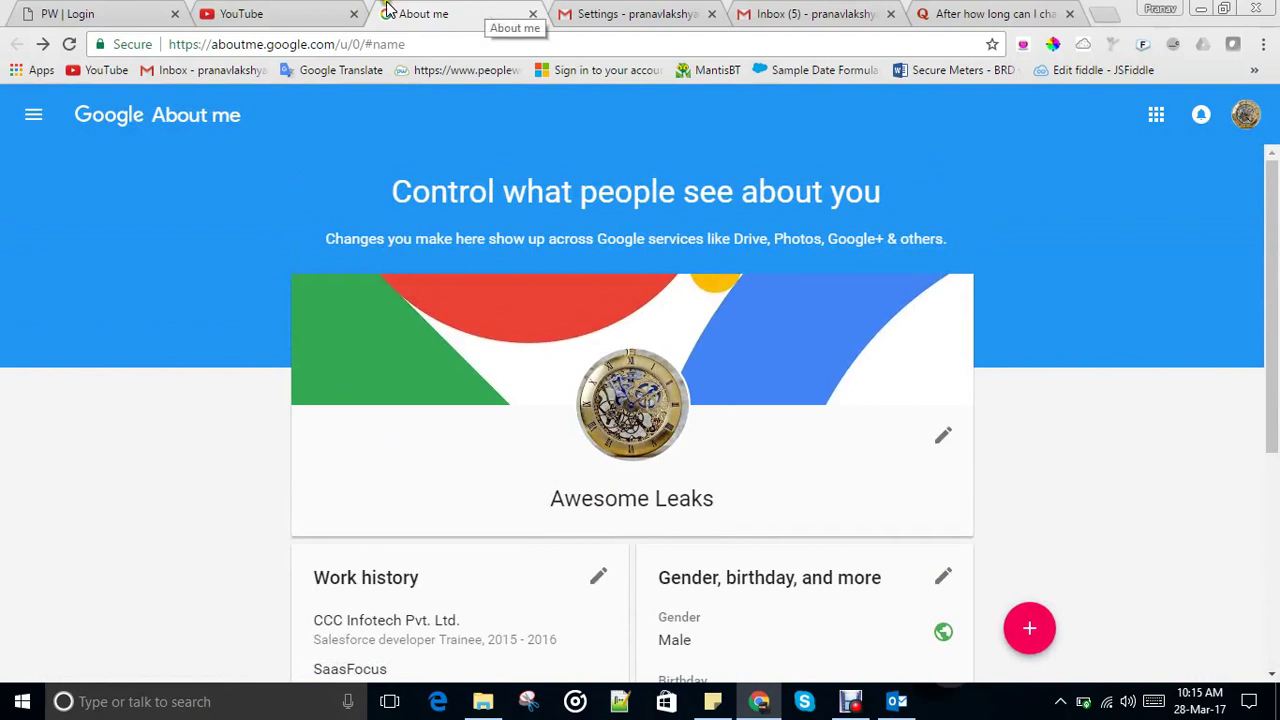
- Back in YouTube Studio, check the Awesome Leaks channel name and account menu, then close the About me tab
{"action": "left_click", "coordinate": [285, 10]}
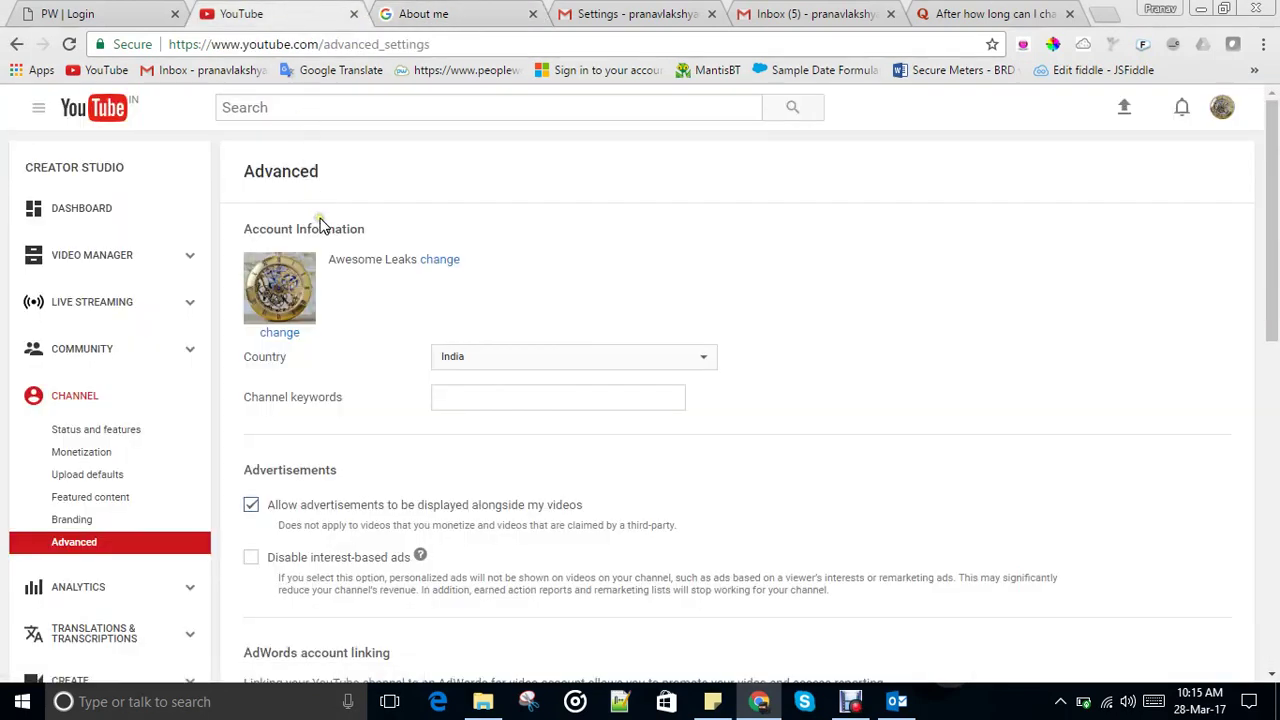
{"action": "left_click", "coordinate": [333, 260]}
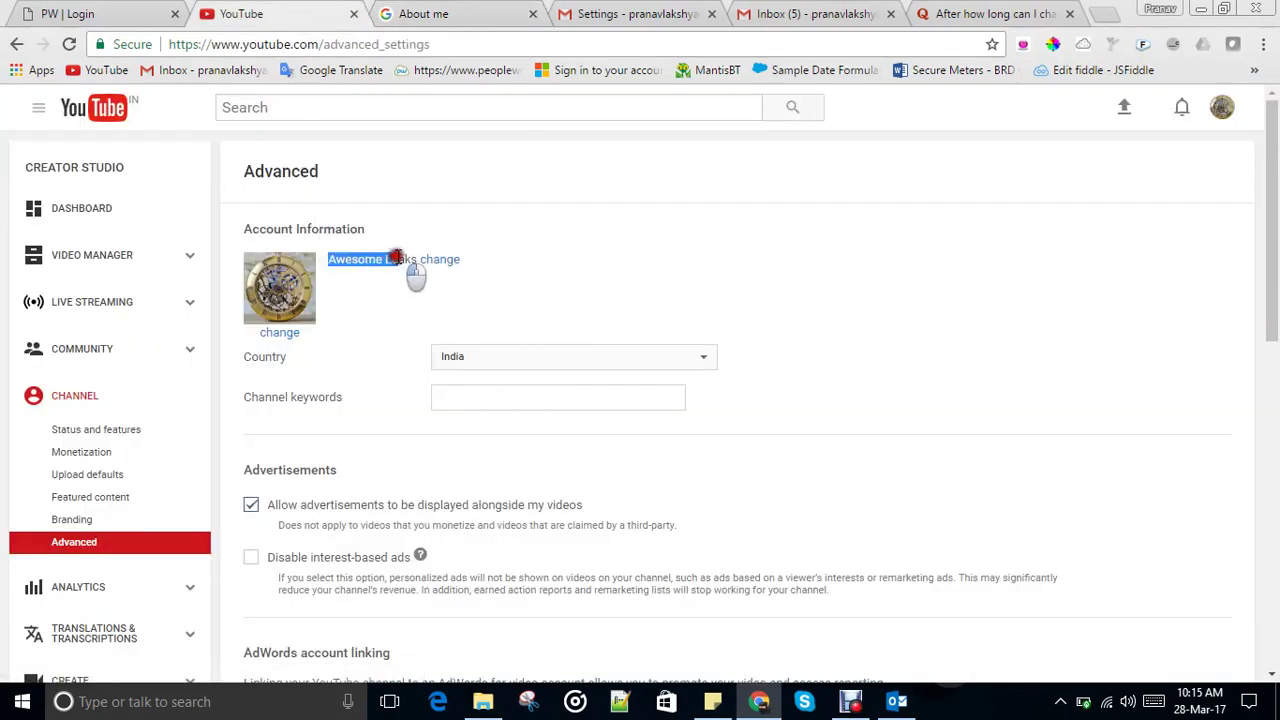
{"action": "left_click_drag", "start_coordinate": [333, 260], "coordinate": [419, 259]}
{"action": "left_click", "coordinate": [1218, 113]}
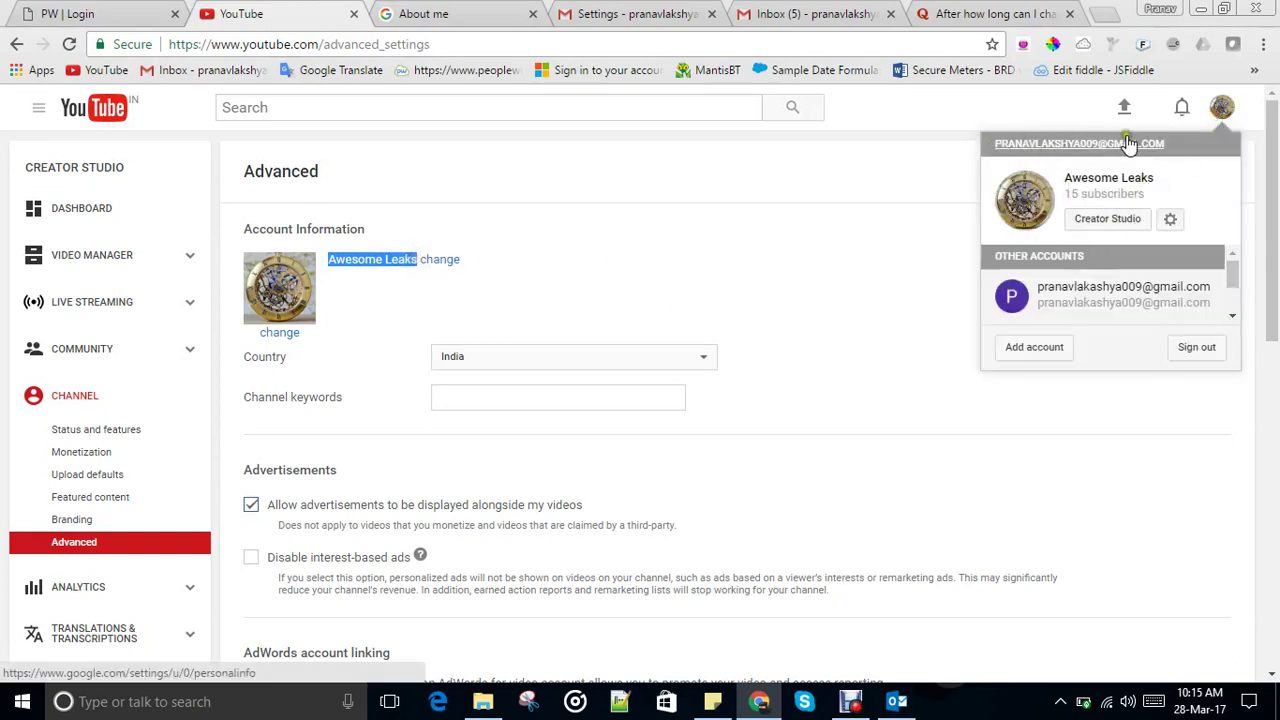
{"action": "left_click", "coordinate": [737, 178]}
{"action": "left_click", "coordinate": [430, 258]}
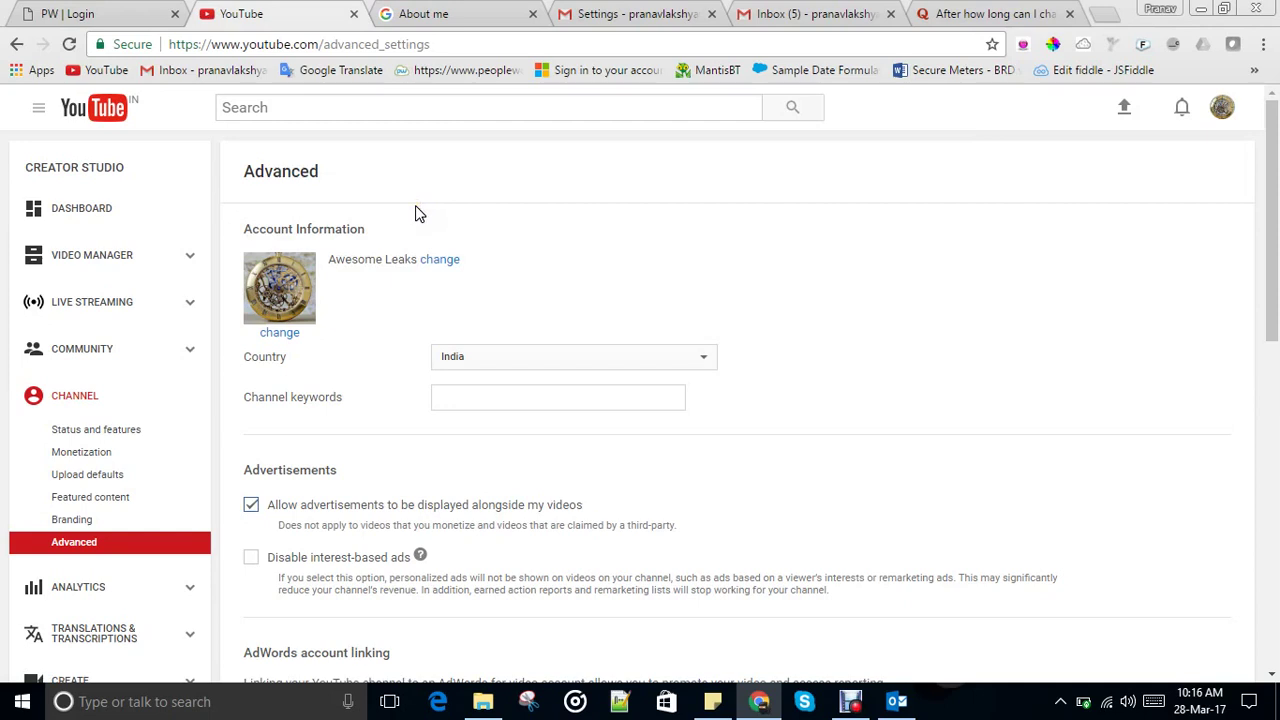
{"action": "left_click", "coordinate": [532, 14]}
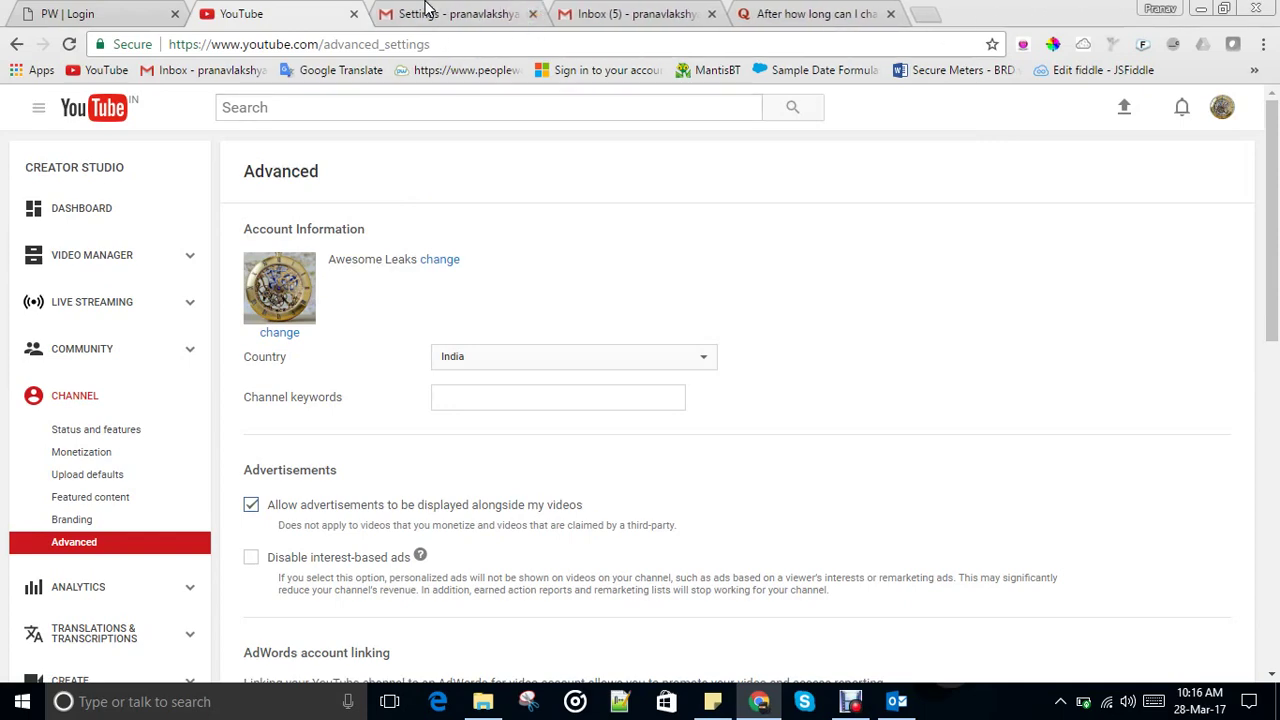
- Open the Accounts and Import section of Gmail's settings
{"action": "left_click", "coordinate": [645, 12]}
{"action": "left_click", "coordinate": [355, 10]}
{"action": "left_click", "coordinate": [460, 14]}
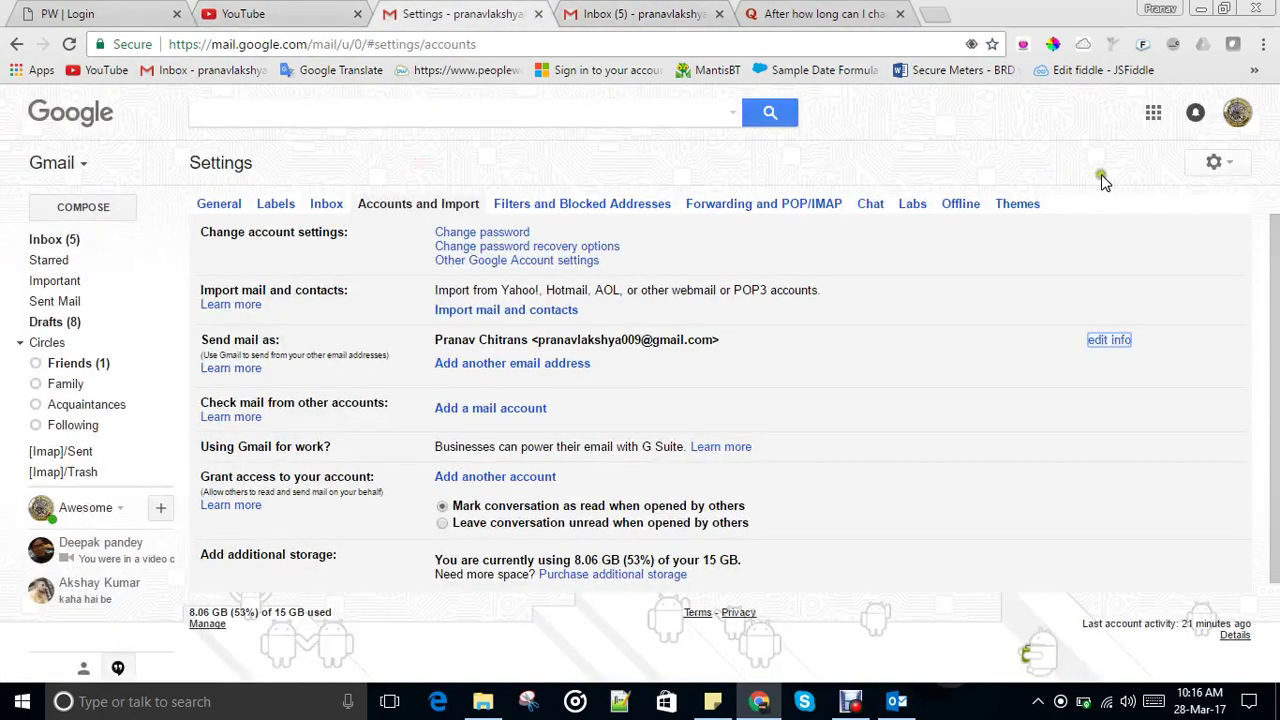
{"action": "left_click", "coordinate": [1233, 162]}
{"action": "left_click", "coordinate": [1059, 353]}
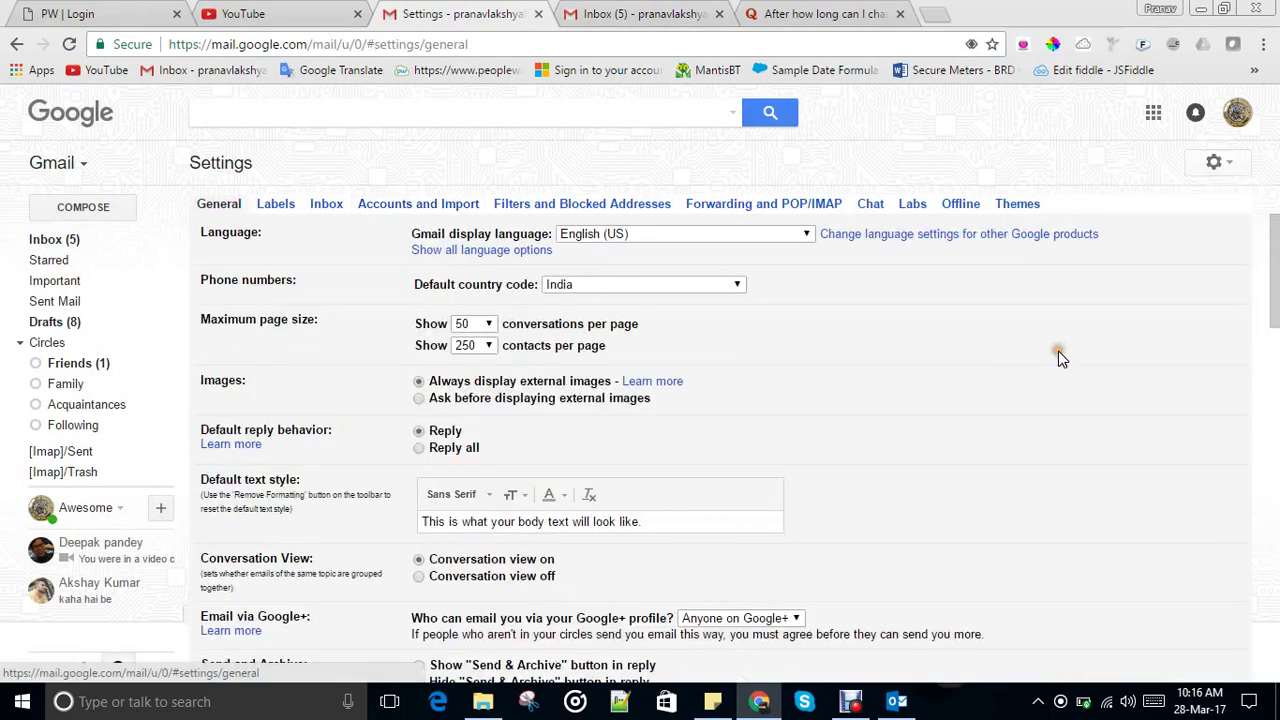
{"action": "left_click", "coordinate": [397, 207]}
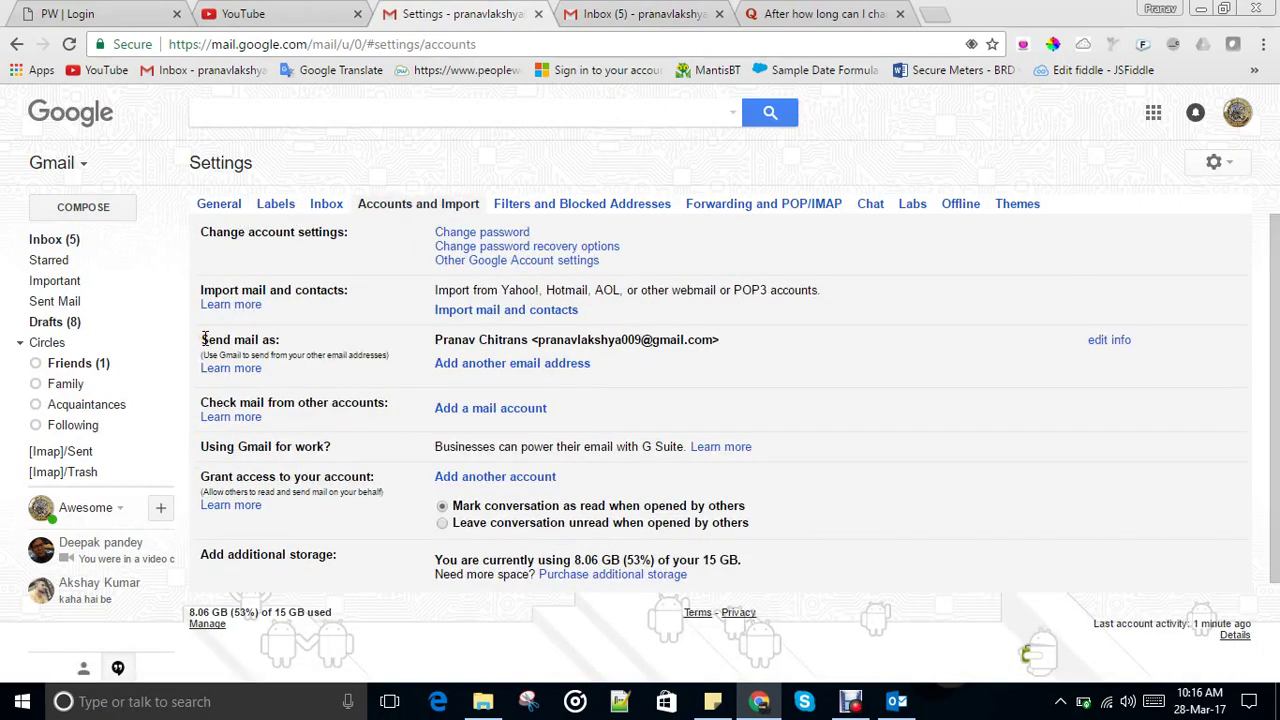
- Highlight the Send mail as entry and its current sender name
{"action": "left_click_drag", "start_coordinate": [207, 339], "coordinate": [262, 356]}
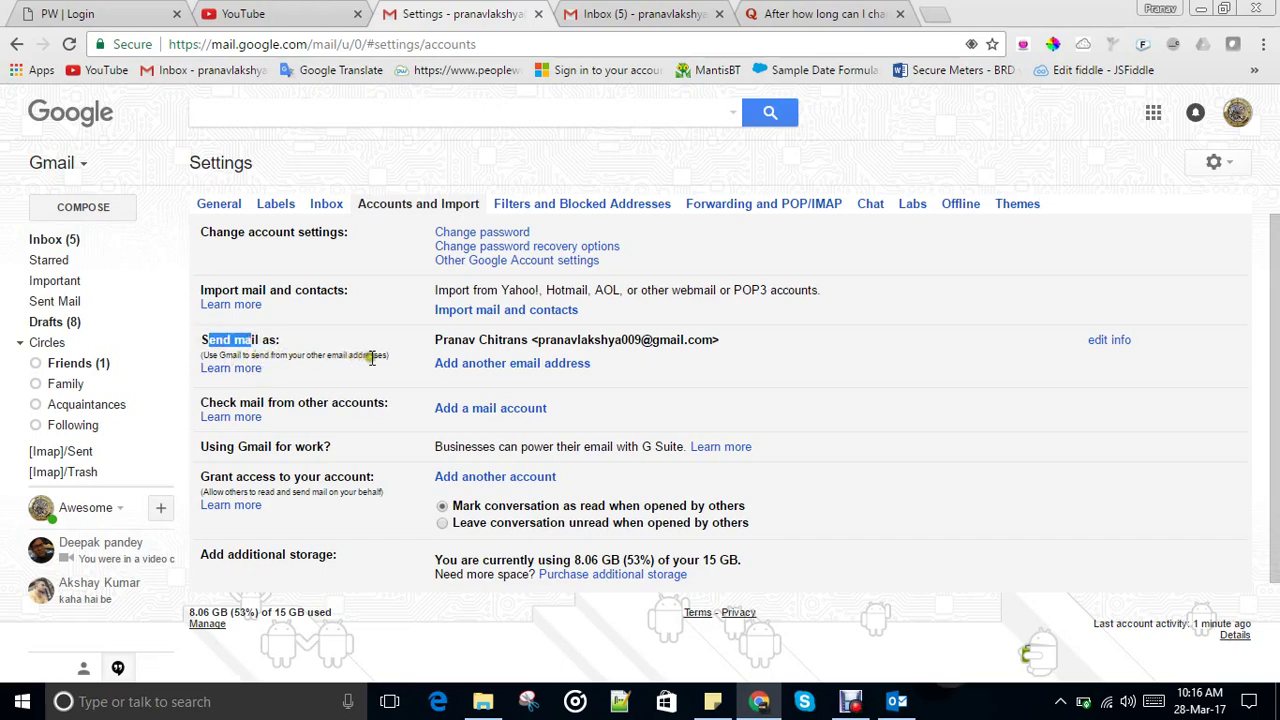
{"action": "left_click_drag", "start_coordinate": [428, 341], "coordinate": [527, 340]}
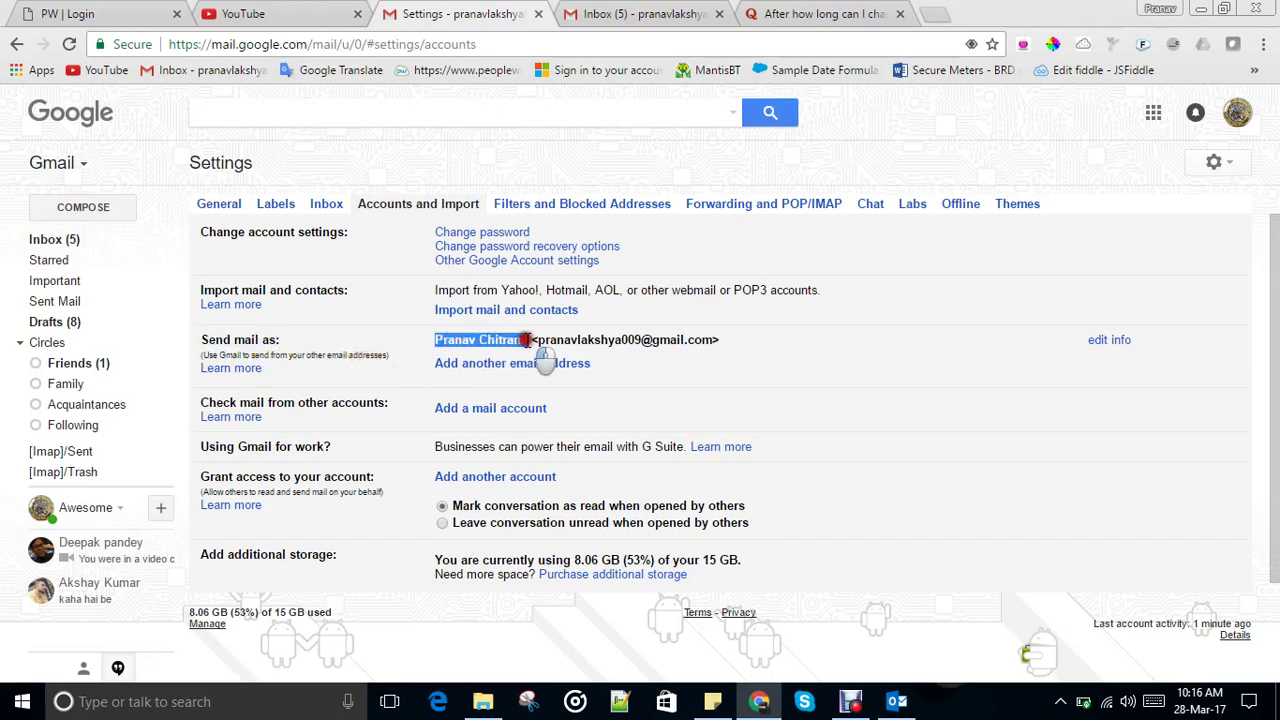
{"action": "left_click_drag", "start_coordinate": [527, 340], "coordinate": [441, 336]}
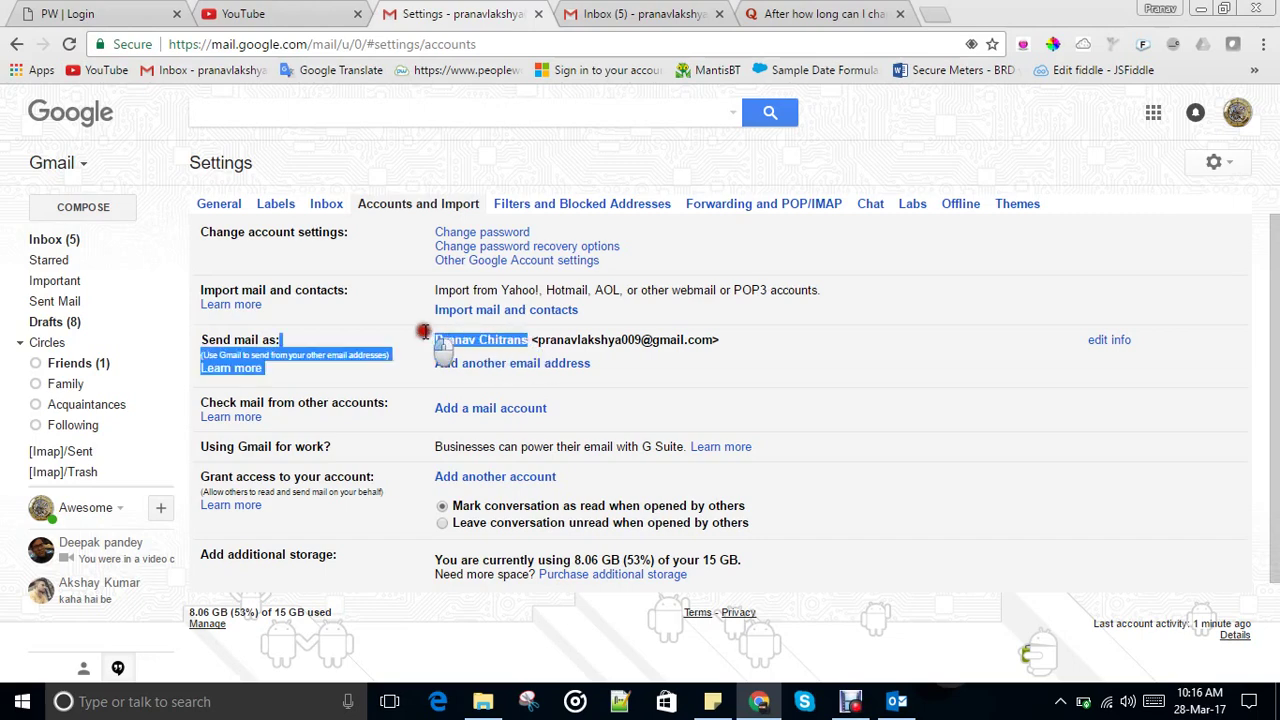
- In the sender name editor, try Awesome Leaks, then keep the custom personal name and minimize the popup
{"action": "left_click", "coordinate": [1100, 341]}
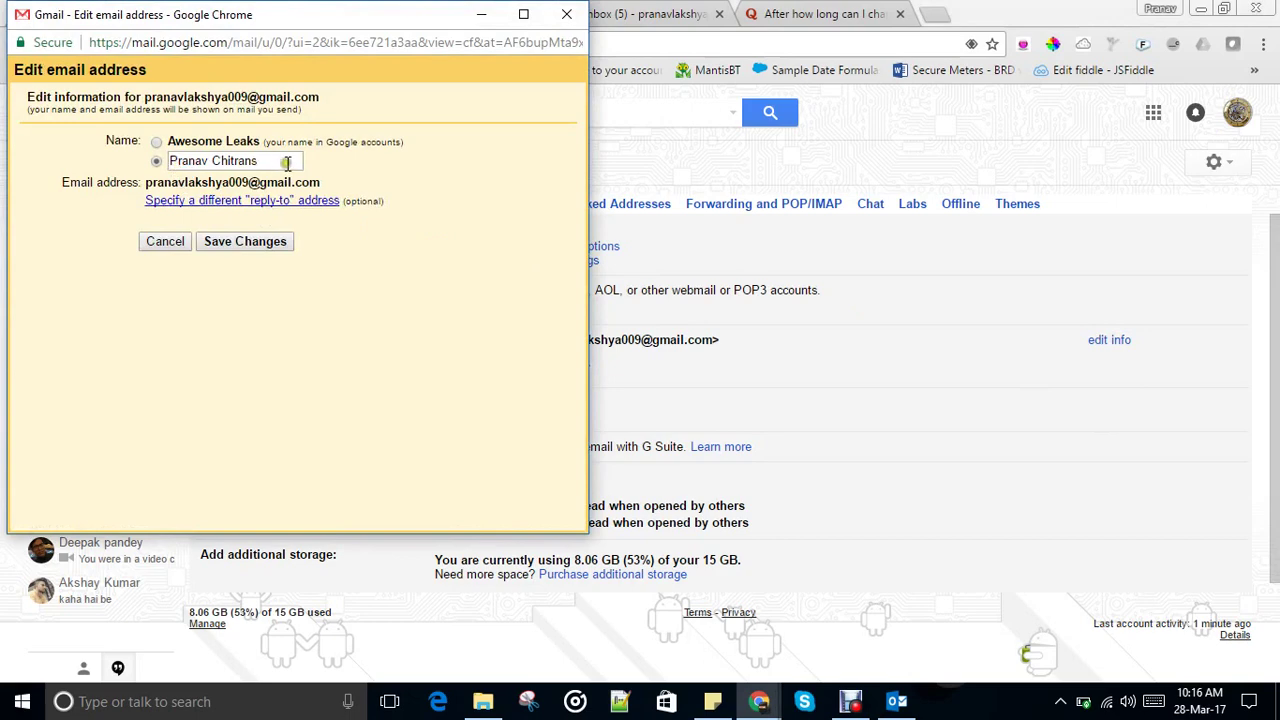
{"action": "left_click_drag", "start_coordinate": [283, 162], "coordinate": [170, 164]}
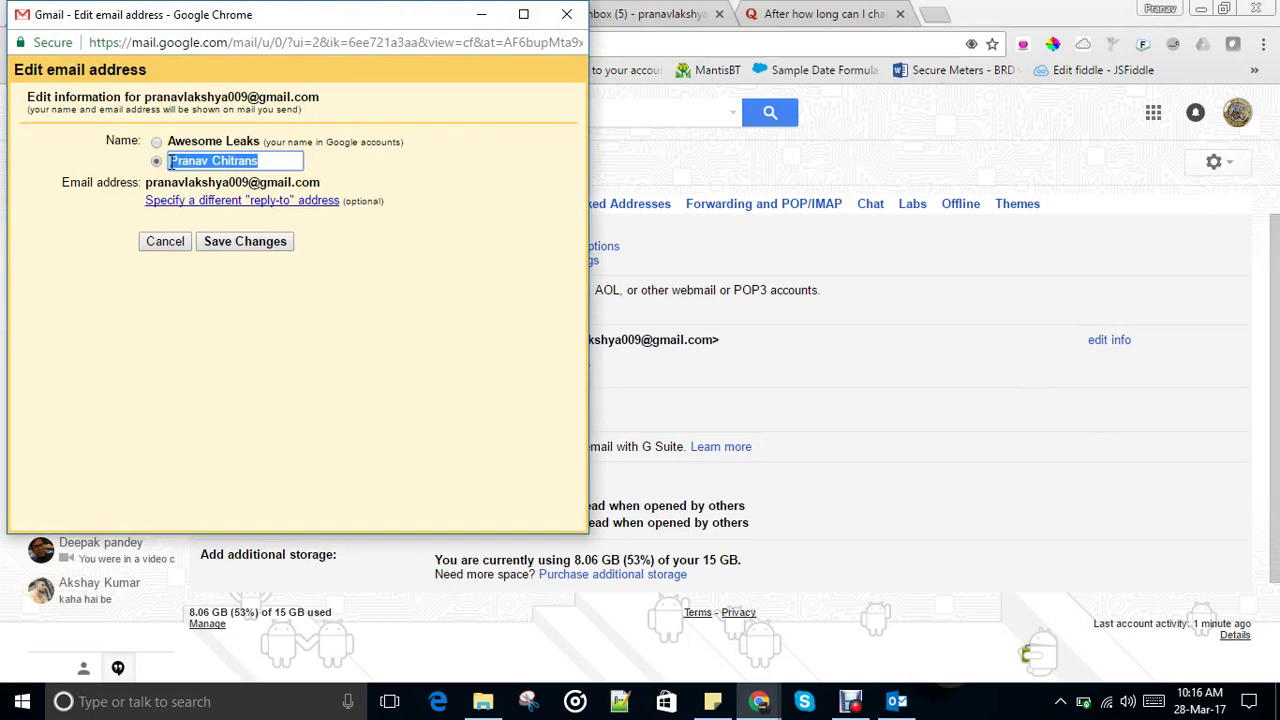
{"action": "left_click", "coordinate": [156, 142]}
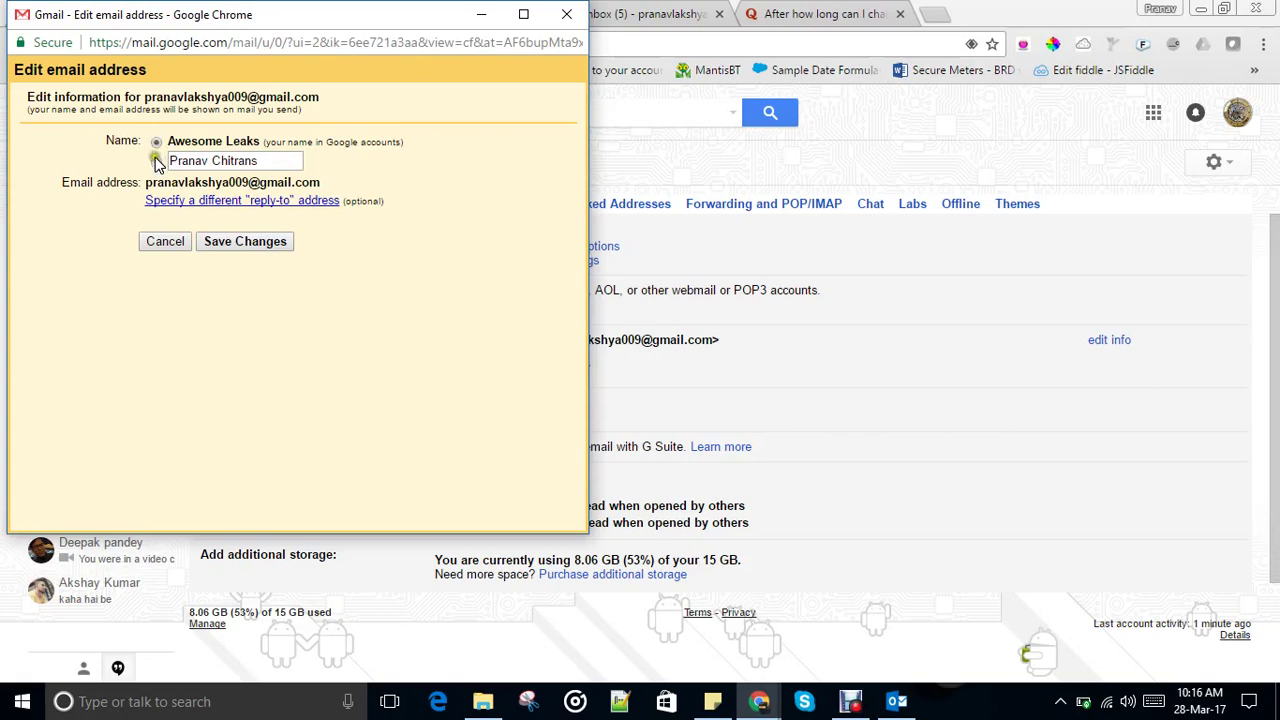
{"action": "left_click", "coordinate": [157, 163]}
{"action": "left_click_drag", "start_coordinate": [285, 166], "coordinate": [137, 162]}
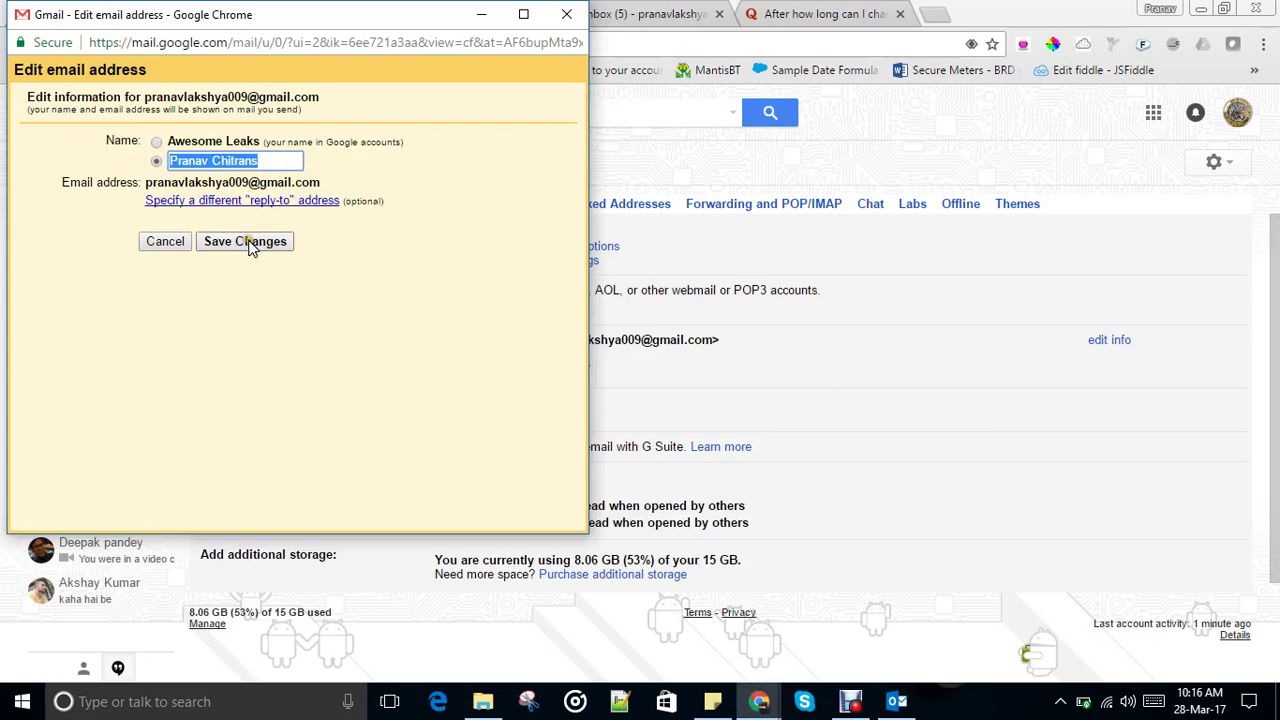
{"action": "left_click", "coordinate": [485, 18]}
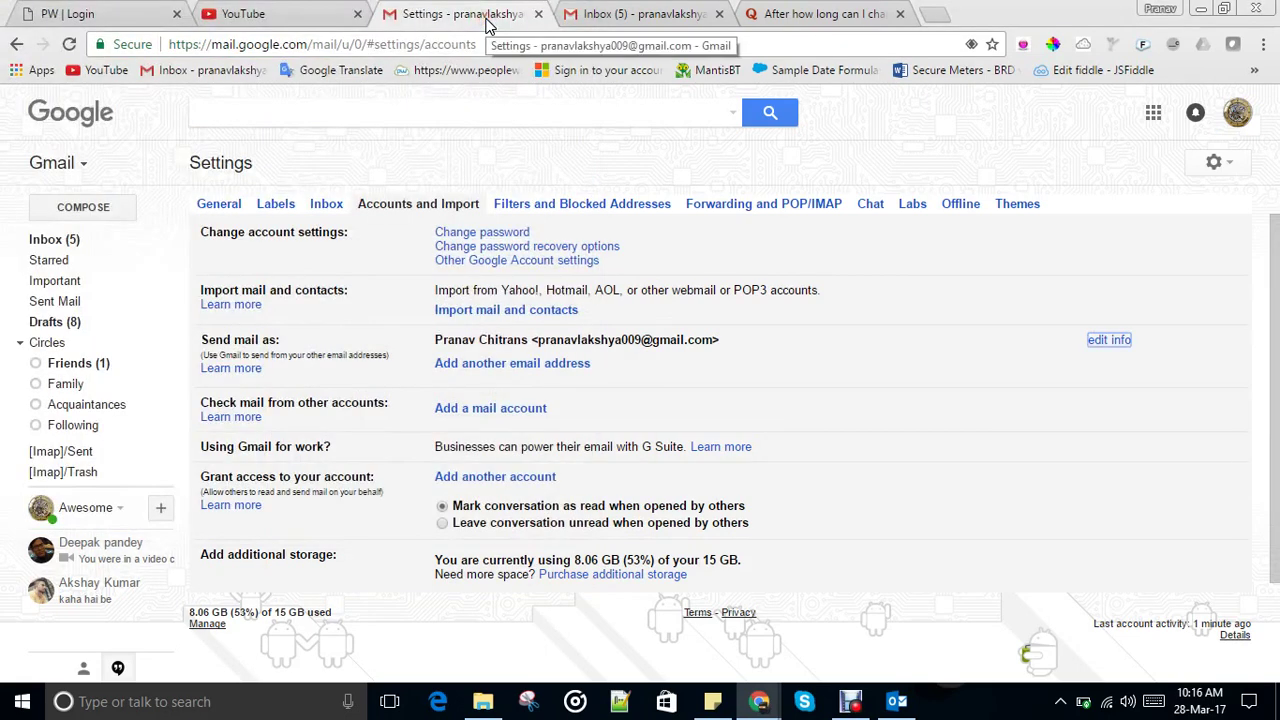
- Confirm the Send mail as sender name still shows the personal name
{"action": "left_click_drag", "start_coordinate": [435, 340], "coordinate": [531, 340]}
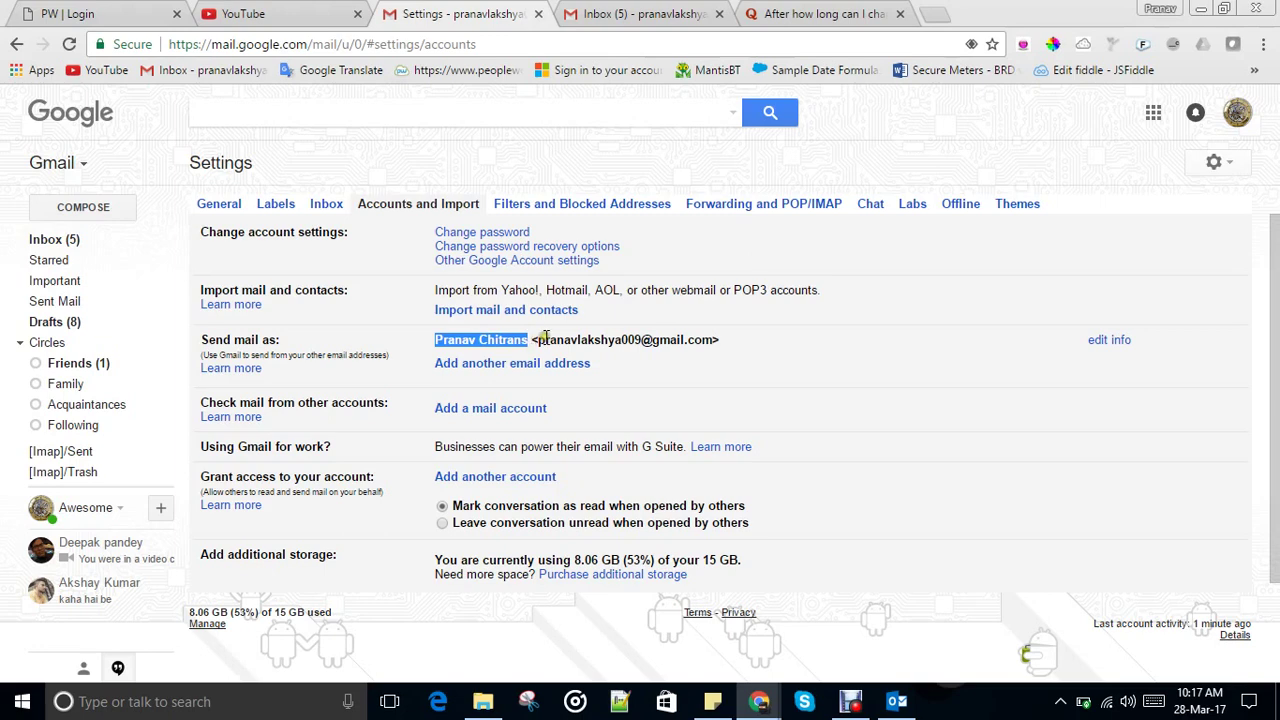
- Start a new Gmail message addressed to the suggested work address
{"action": "left_click", "coordinate": [614, 14]}
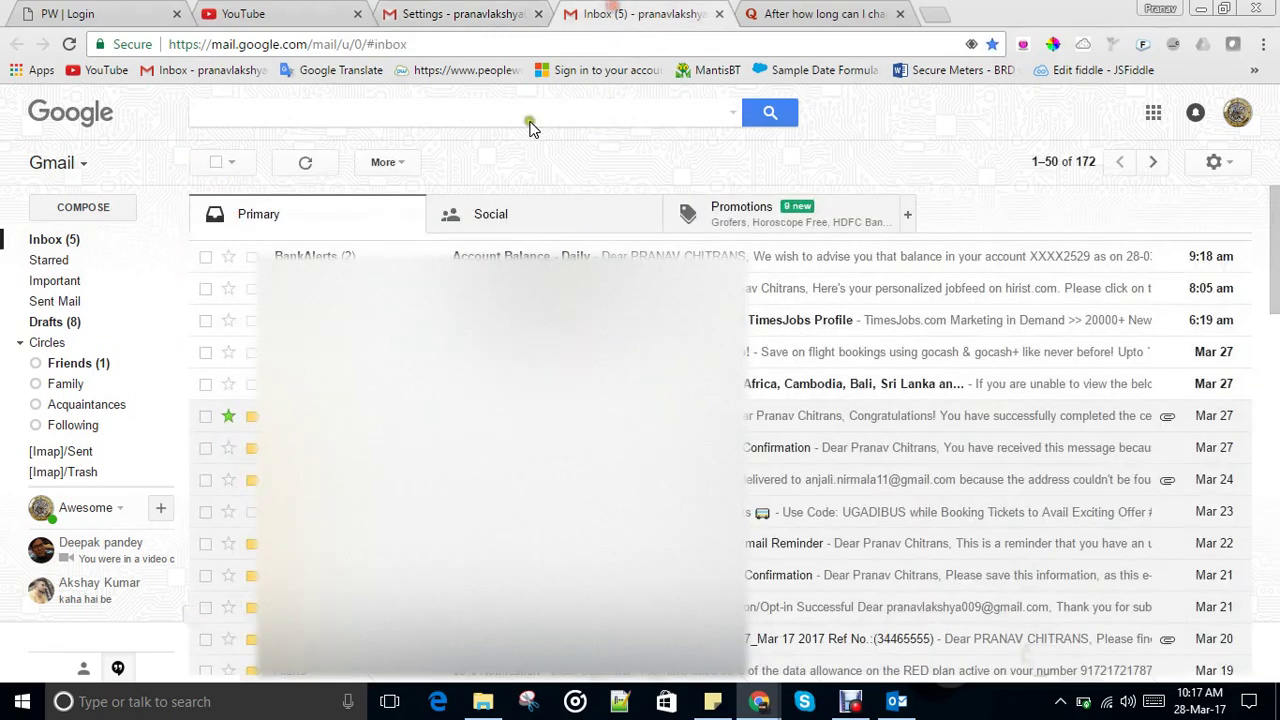
{"action": "left_click", "coordinate": [100, 208]}
{"action": "type", "text": "p"}
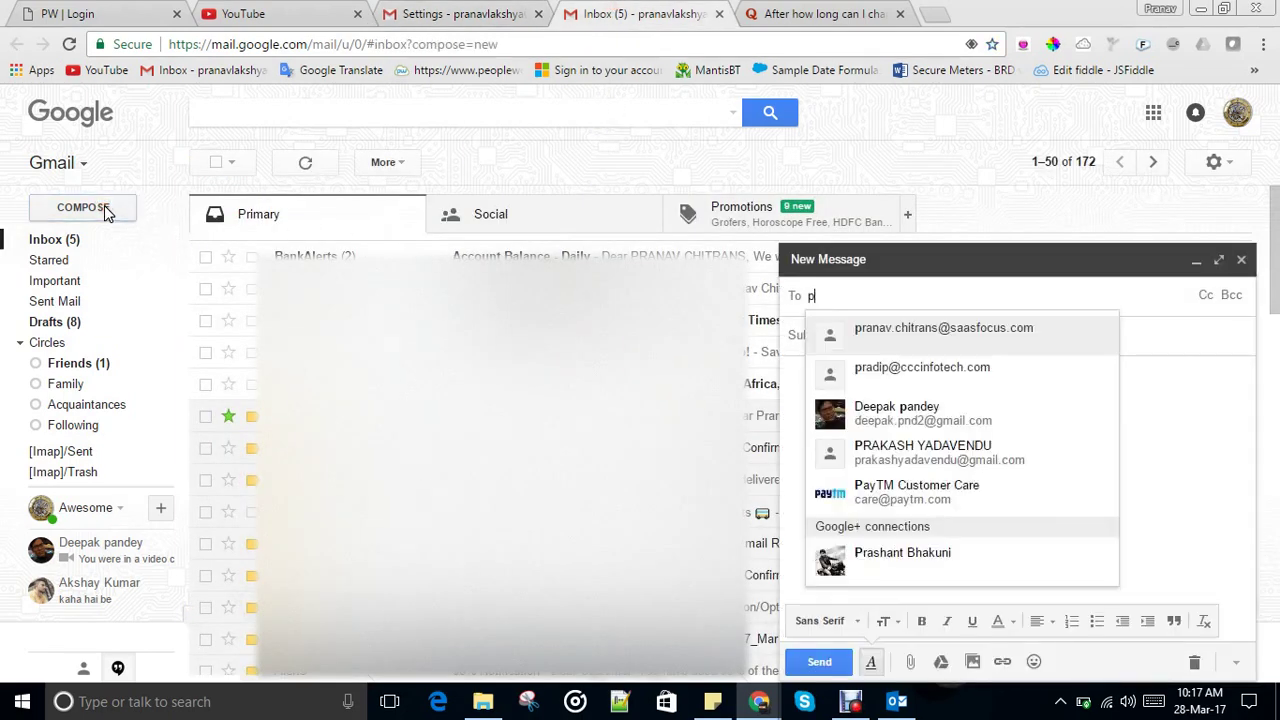
{"action": "type", "text": "ra"}
{"action": "key", "text": "Return"}
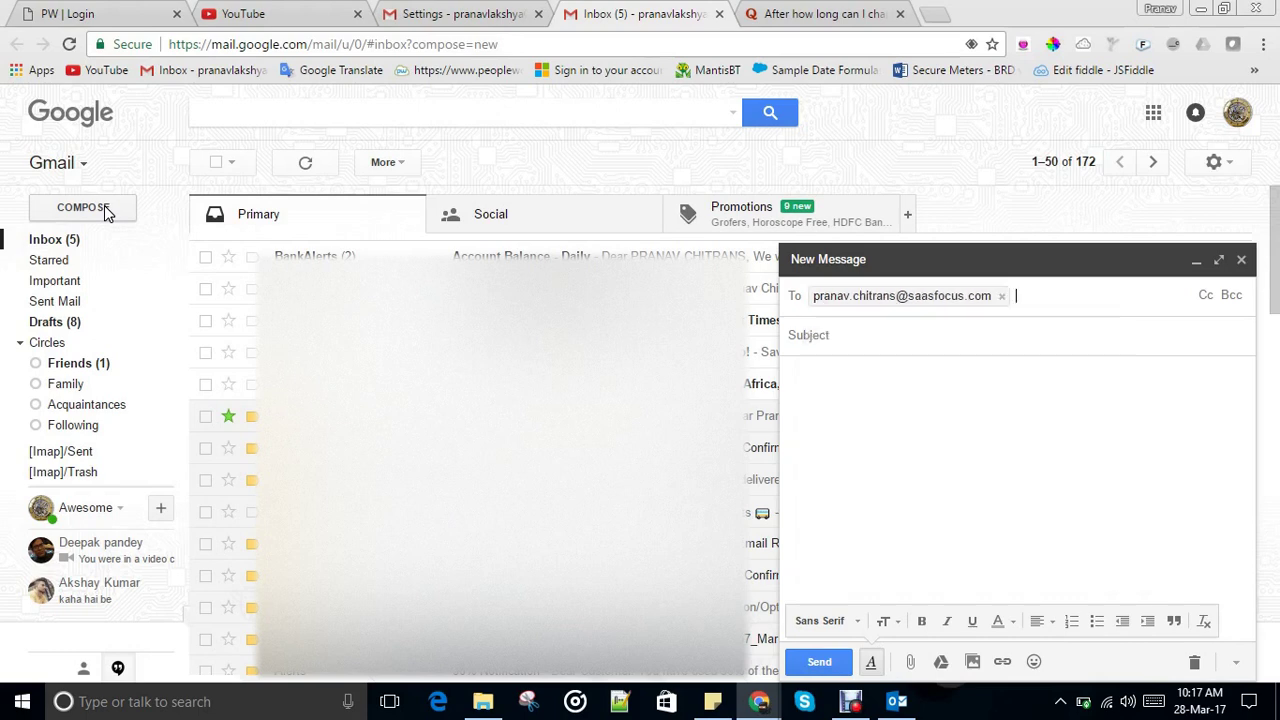
{"action": "key", "text": "Tab"}
- Enter subject 'Test' and body 'Hi, test message, thanks', then send the email
{"action": "type", "text": "Test"}
{"action": "key", "text": "Tab"}
{"action": "type", "text": "Hi"}
{"action": "key", "text": "Return"}
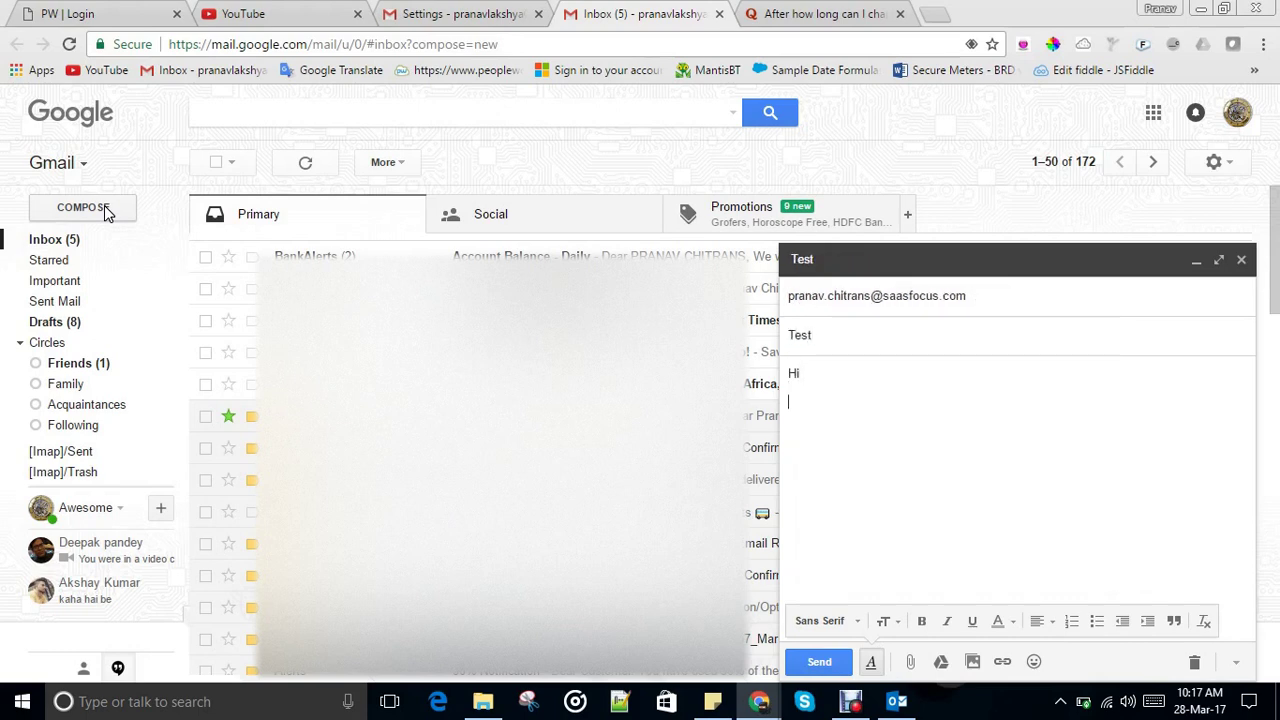
{"action": "type", "text": "test messG"}
{"action": "key", "text": "BackSpace"}
{"action": "type", "text": "agw"}
{"action": "key", "text": "BackSpace"}
{"action": "type", "text": "e "}
{"action": "type", "text": "thanks"}
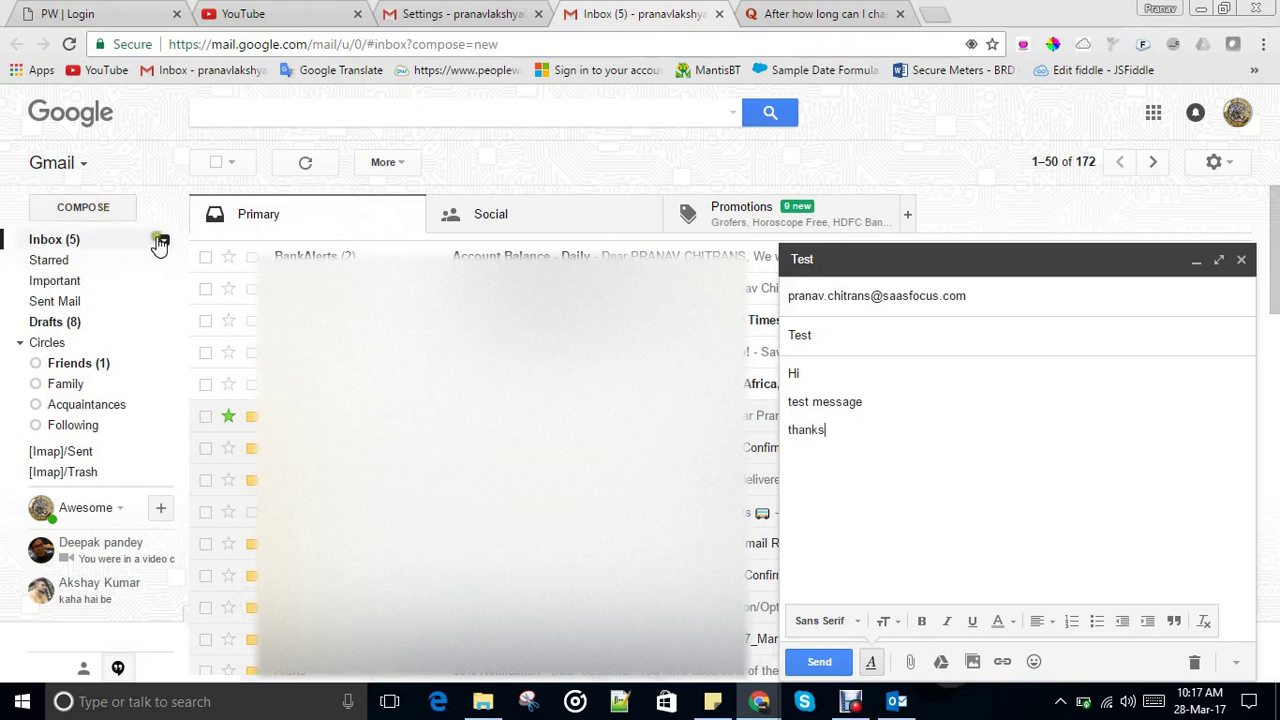
{"action": "left_click", "coordinate": [814, 663]}
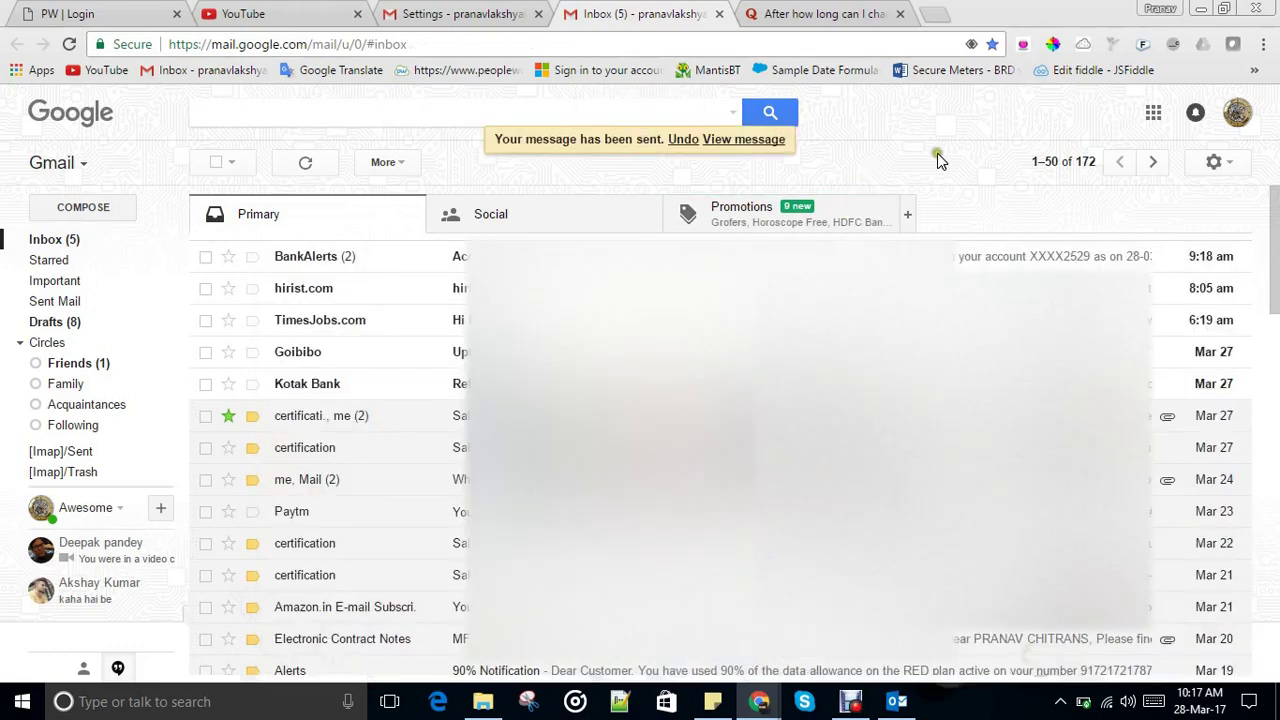
- Revisit Gmail settings, then return to the Awesome Leaks YouTube channel page and browse it
{"action": "left_click", "coordinate": [455, 13]}
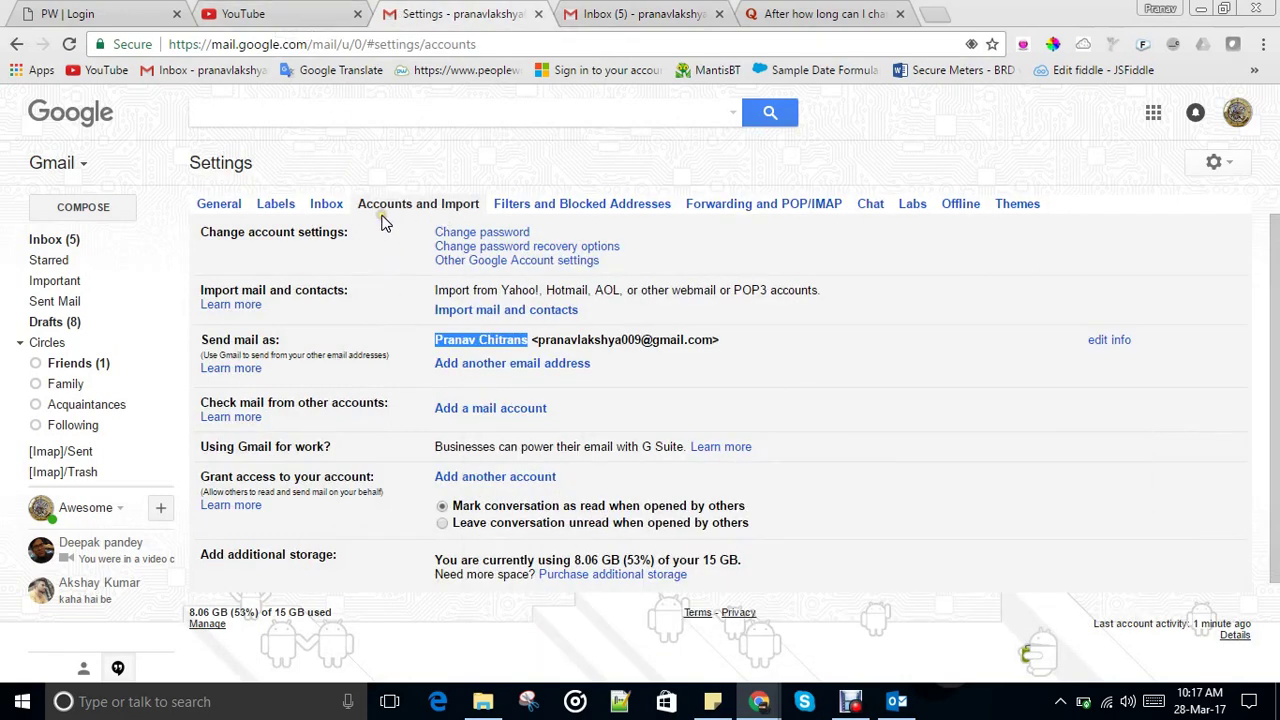
{"action": "left_click", "coordinate": [303, 10]}
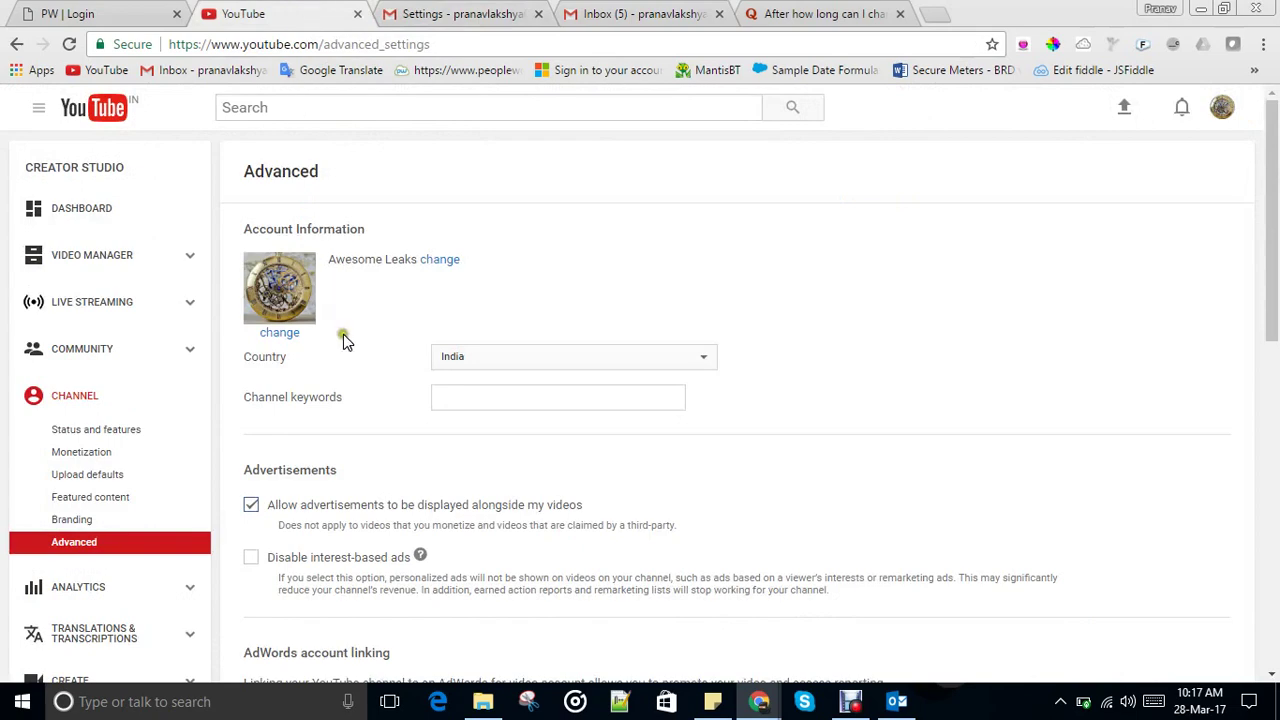
{"action": "left_click", "coordinate": [16, 44]}
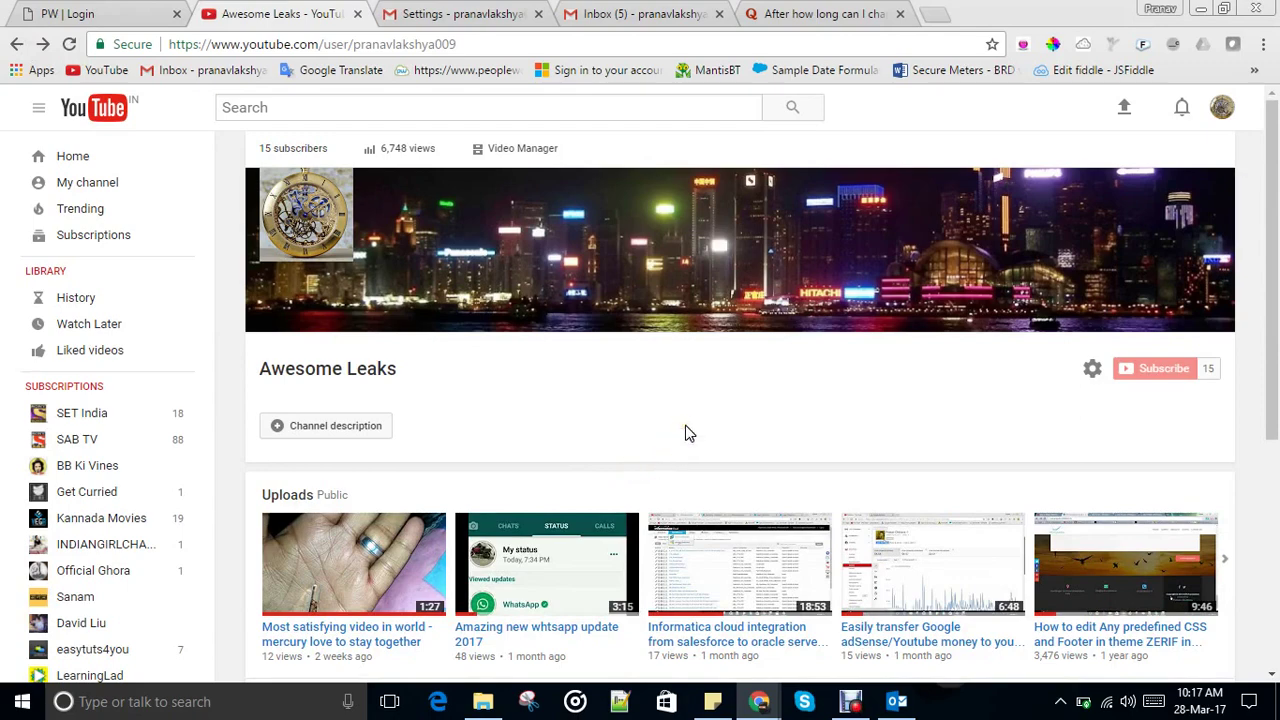
{"action": "scroll", "coordinate": [686, 433], "scroll_direction": "down", "scroll_amount": 2}
{"action": "scroll", "coordinate": [686, 433], "scroll_direction": "up", "scroll_amount": 2}
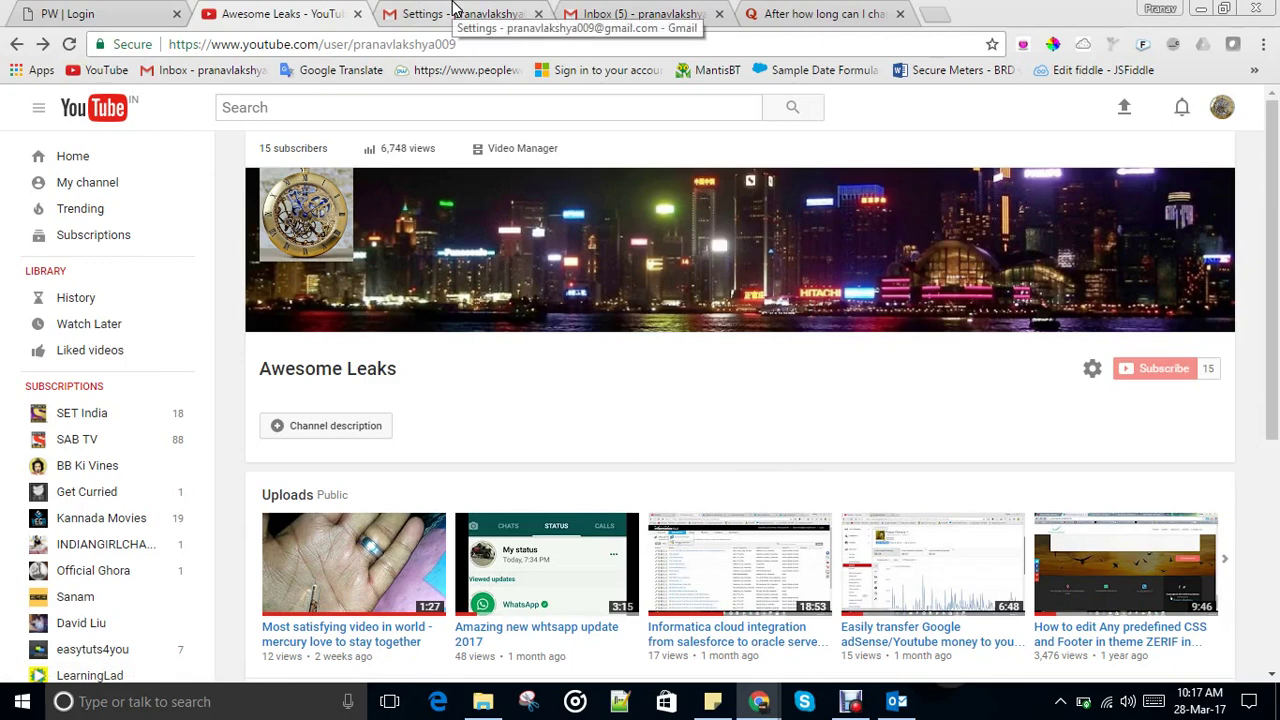
{"action": "left_click", "coordinate": [455, 398]}
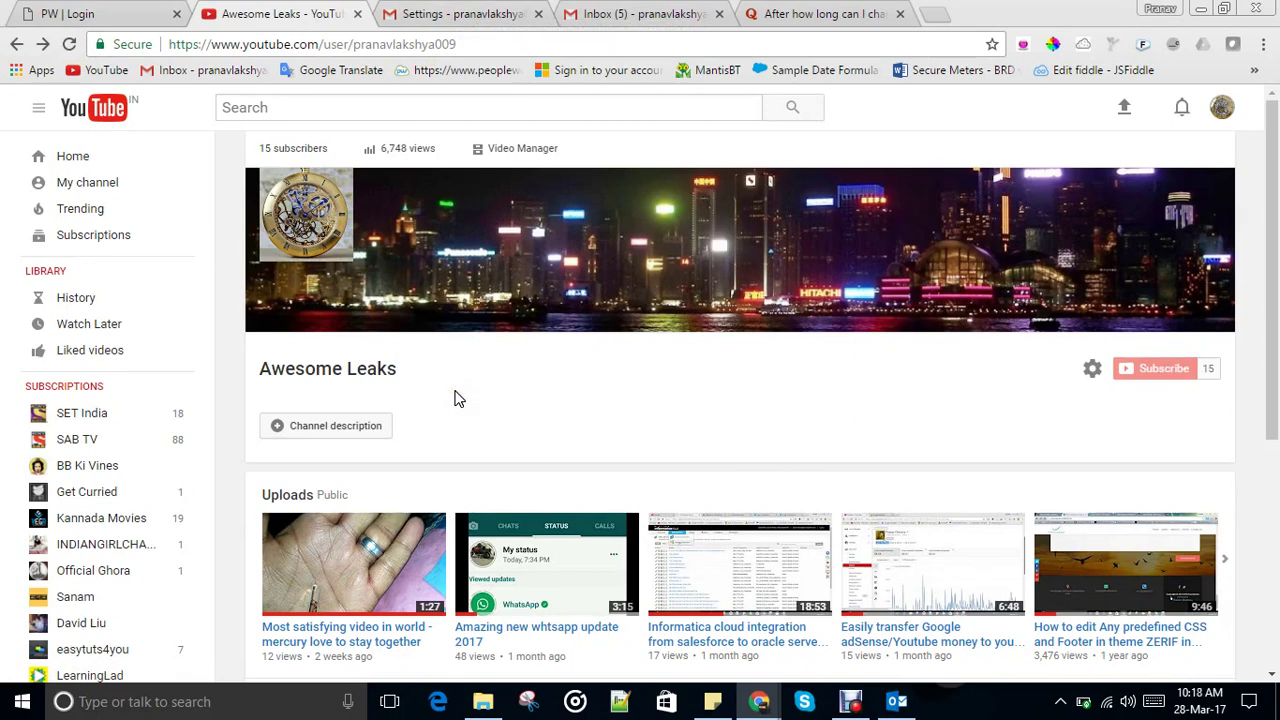
{"action": "left_click", "coordinate": [645, 12]}
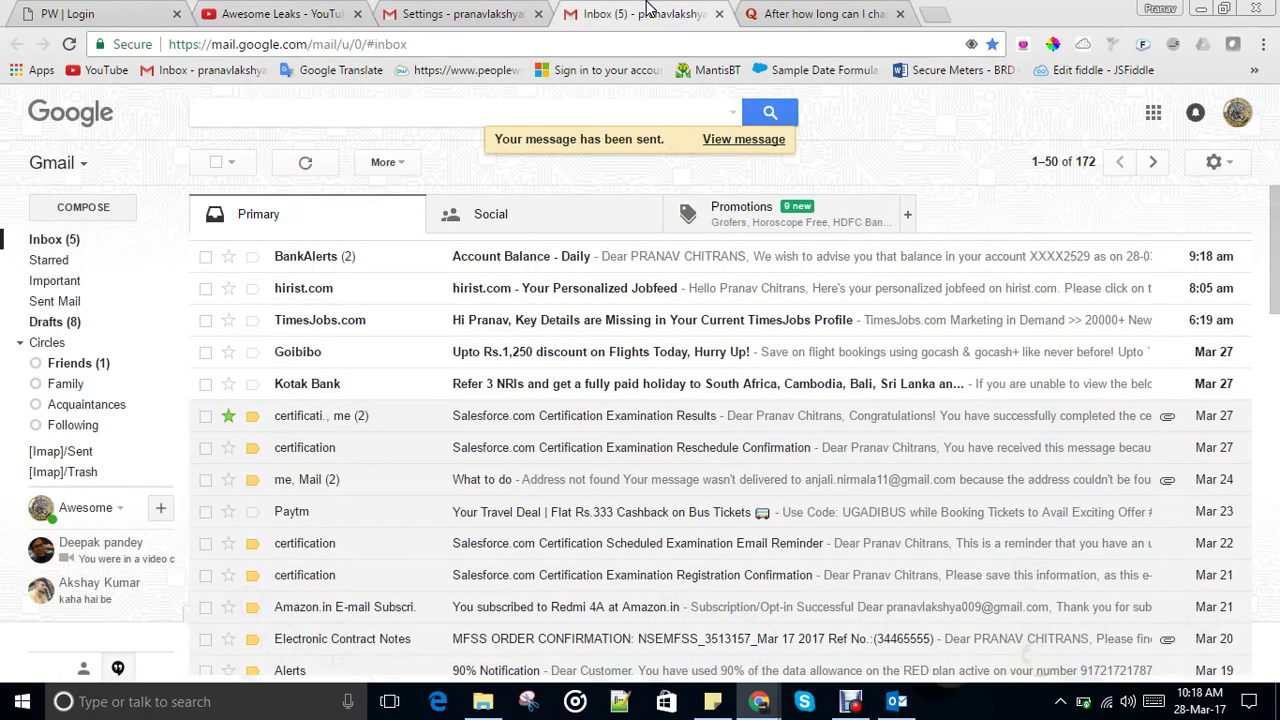
{"action": "left_click", "coordinate": [120, 12]}
{"action": "left_click", "coordinate": [236, 12]}
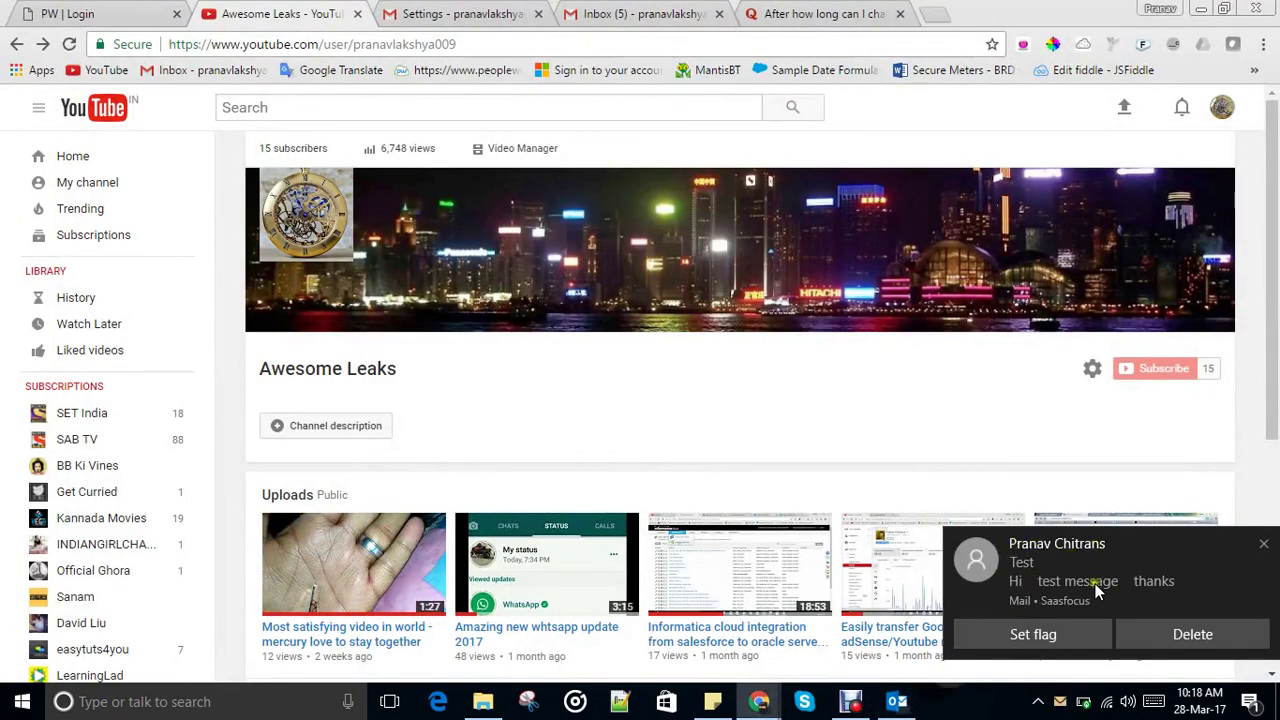
- In Outlook, open the received Test message to verify the personal sender name, then return to Chrome
{"action": "left_click", "coordinate": [897, 702]}
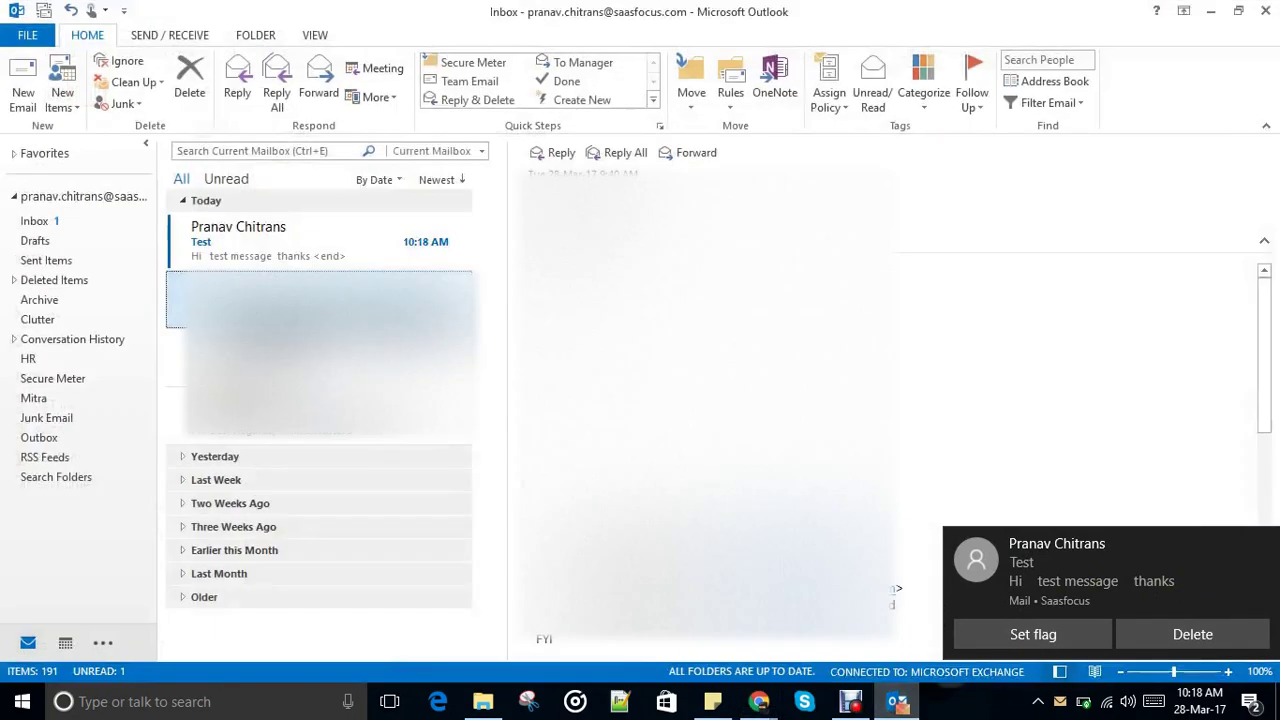
{"action": "mouse_move", "coordinate": [283, 241]}
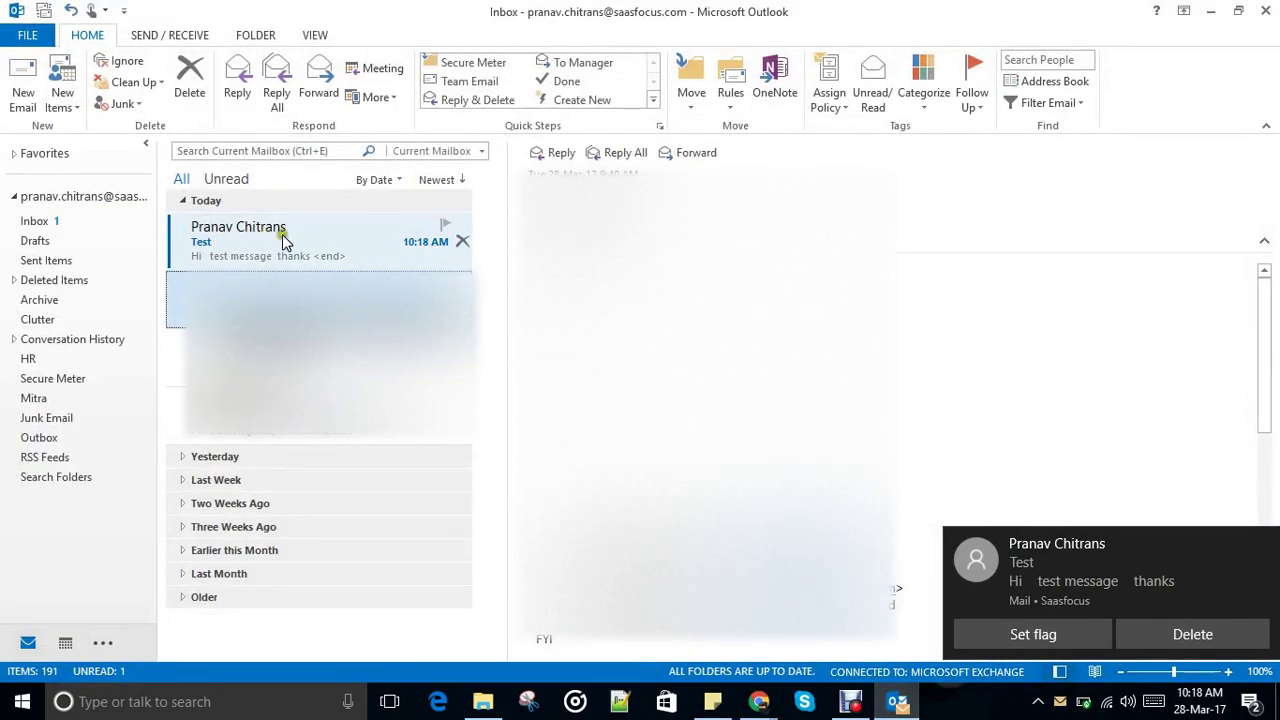
{"action": "left_click", "coordinate": [283, 240]}
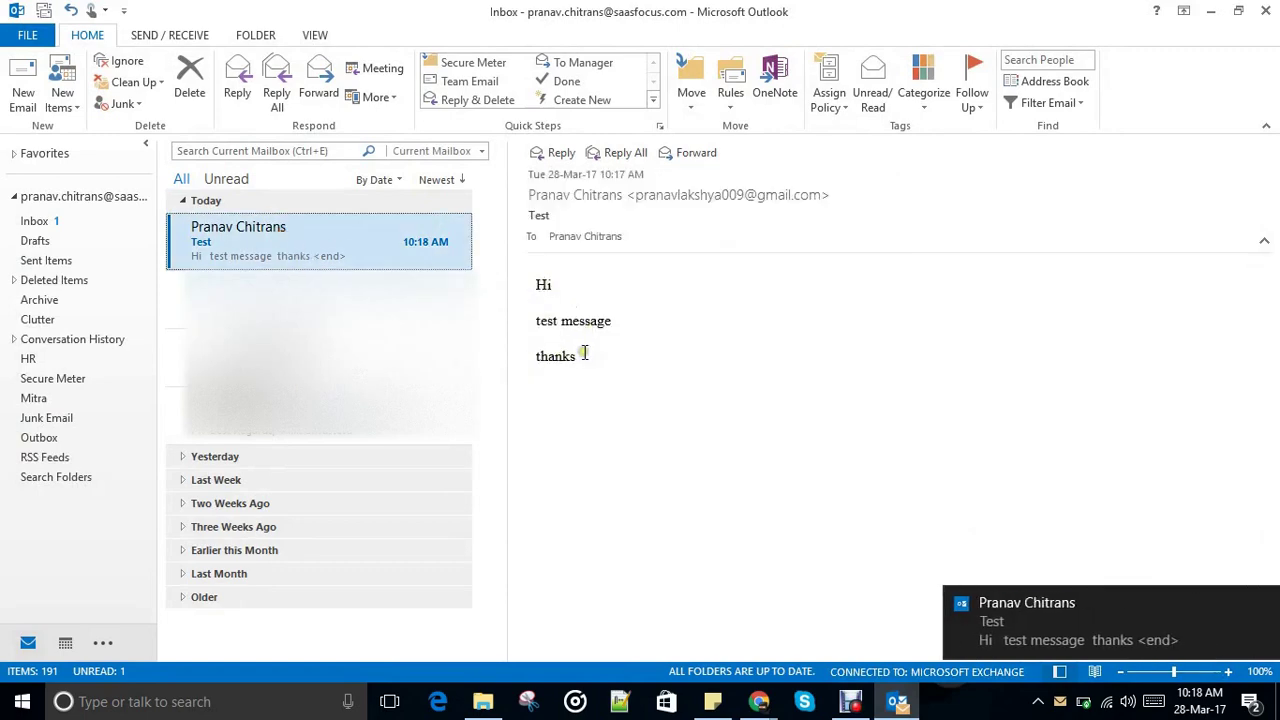
{"action": "left_click", "coordinate": [528, 196]}
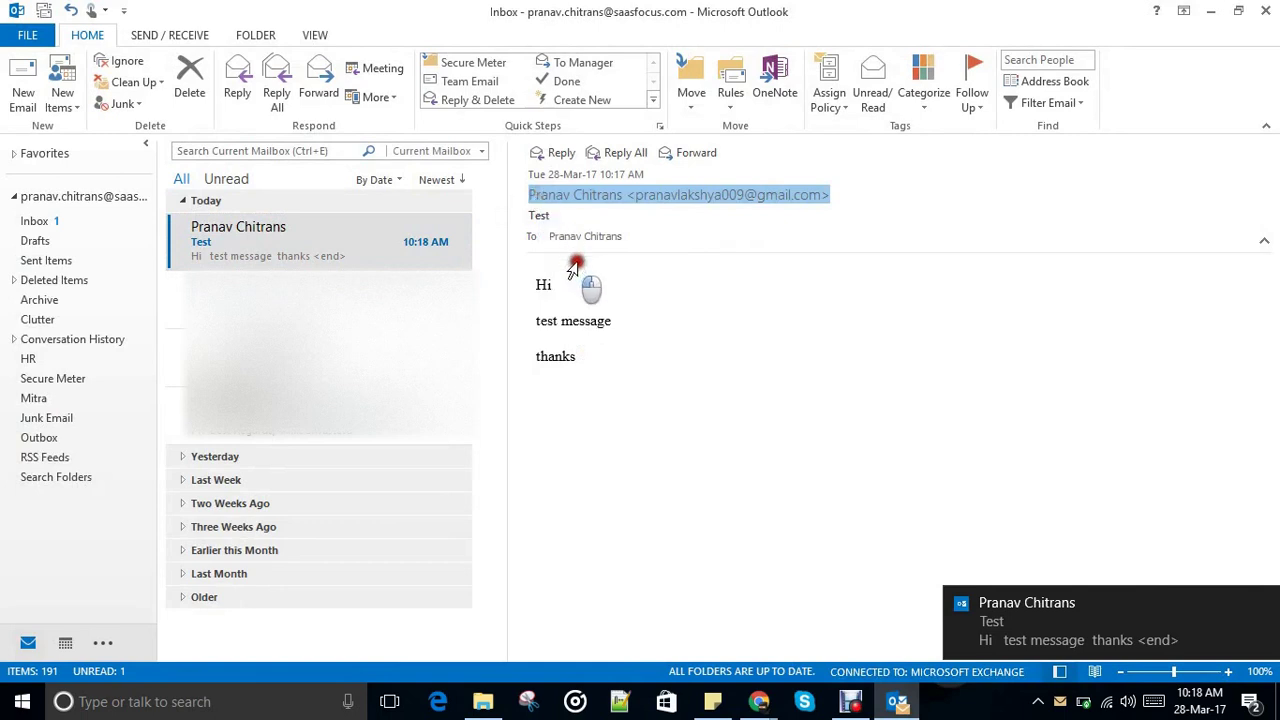
{"action": "left_click", "coordinate": [584, 296]}
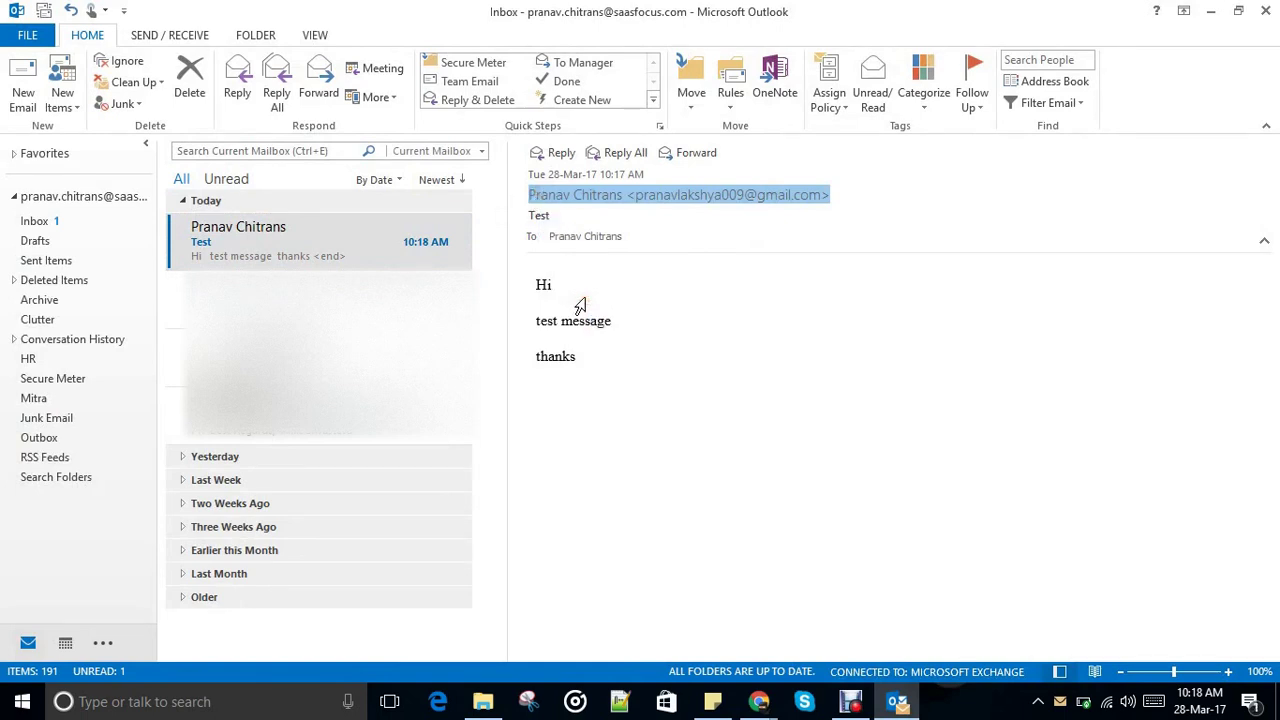
{"action": "left_click", "coordinate": [757, 702]}
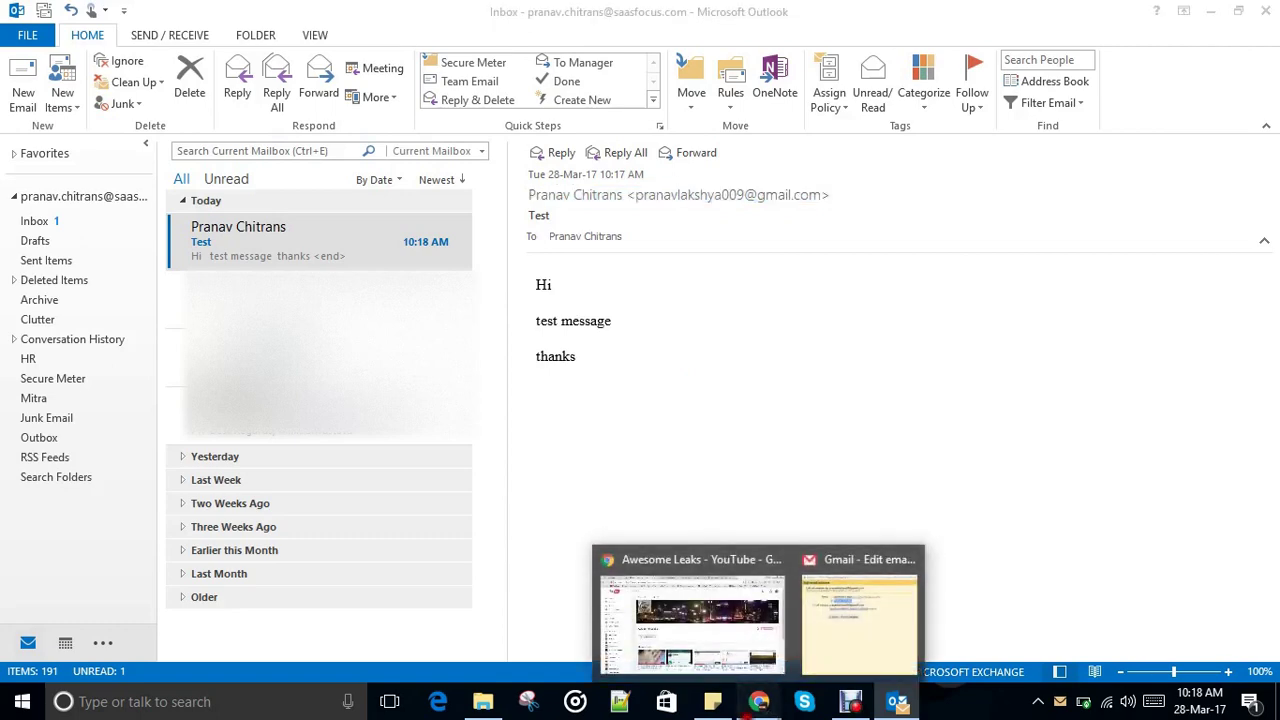
{"action": "left_click", "coordinate": [712, 660]}
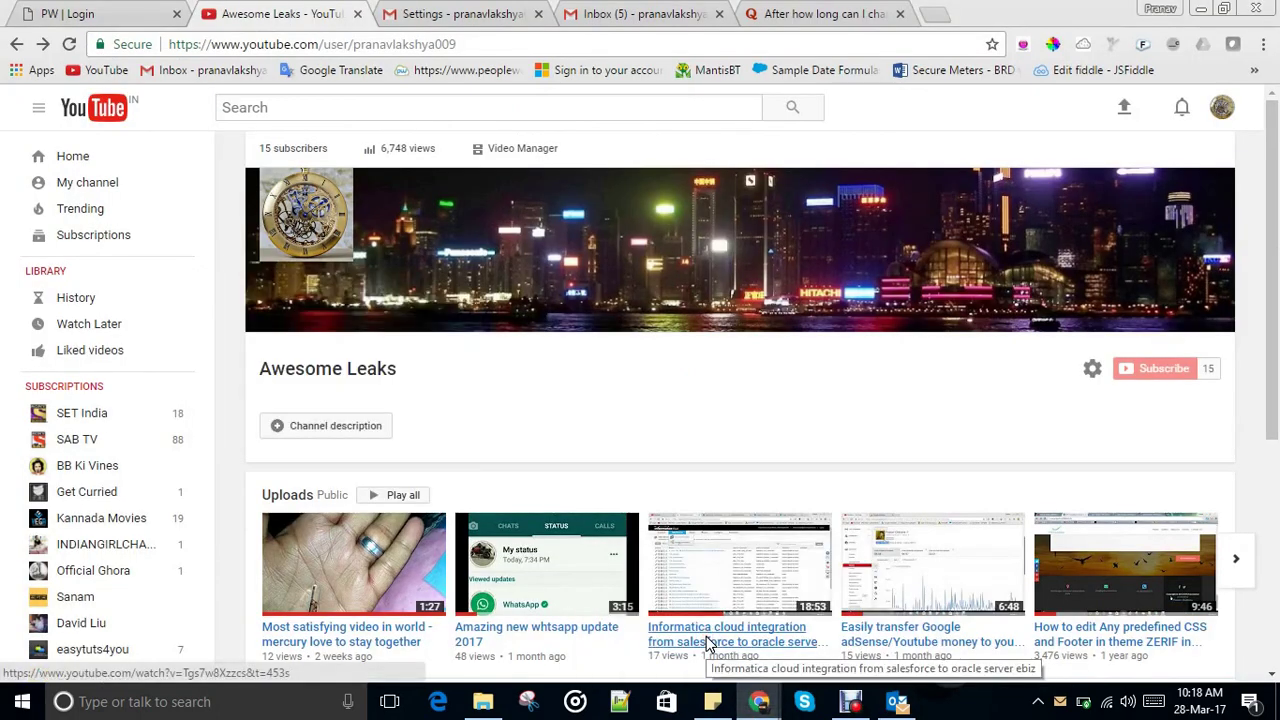